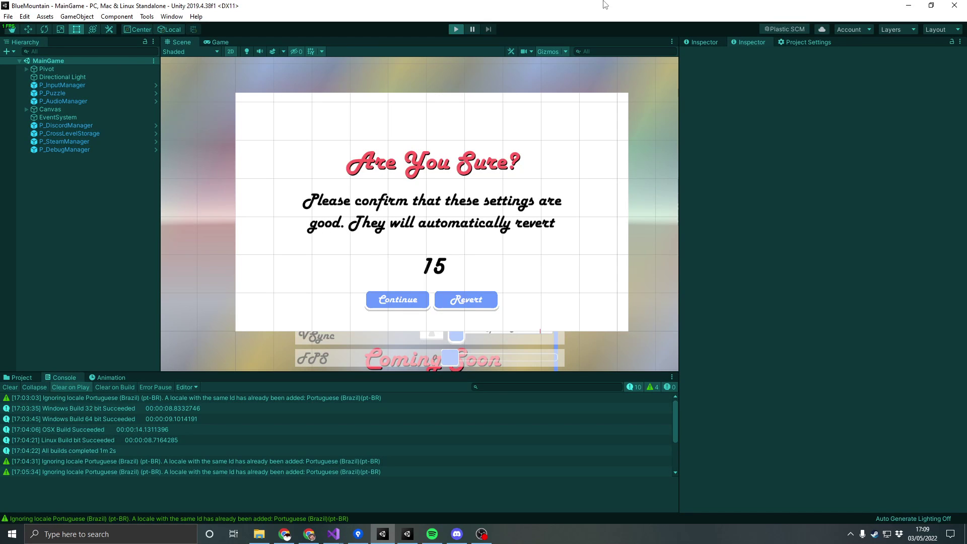
# Run the game in the editor and switch its language to Italian
pyautogui.hotkey('ctrl', 'p')
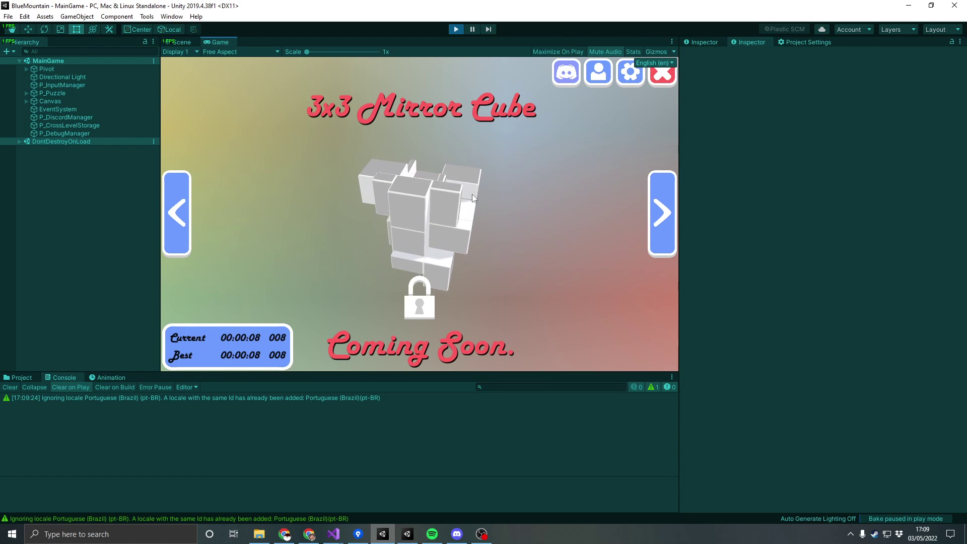
pyautogui.click(654, 63)
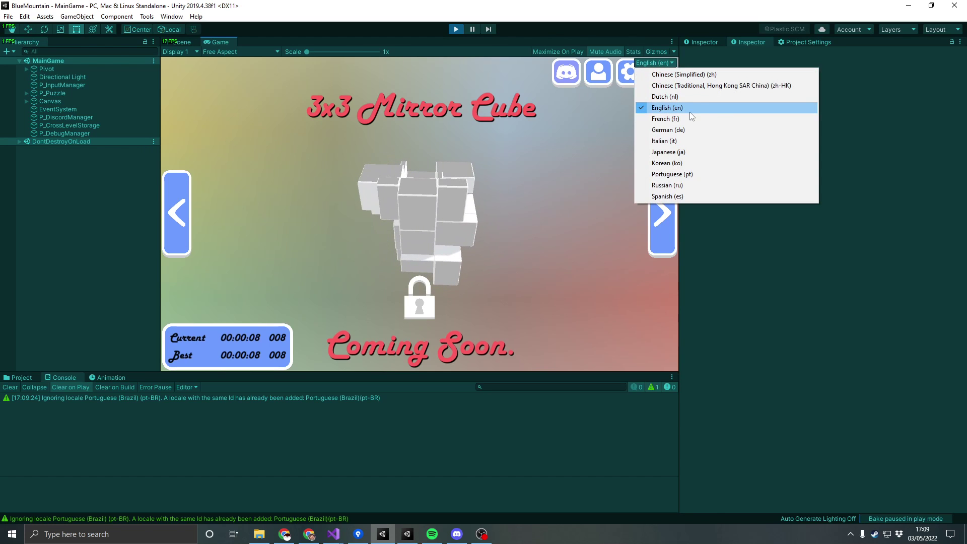
pyautogui.click(689, 142)
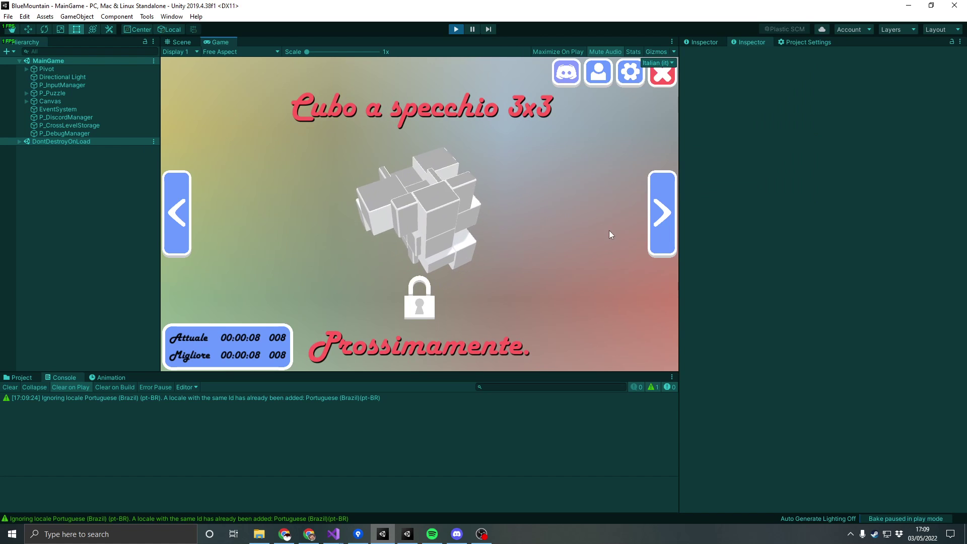
# Browse the Italian puzzle carousel and the Impostazioni gameplay, colourblind and video settings
pyautogui.click(662, 214)
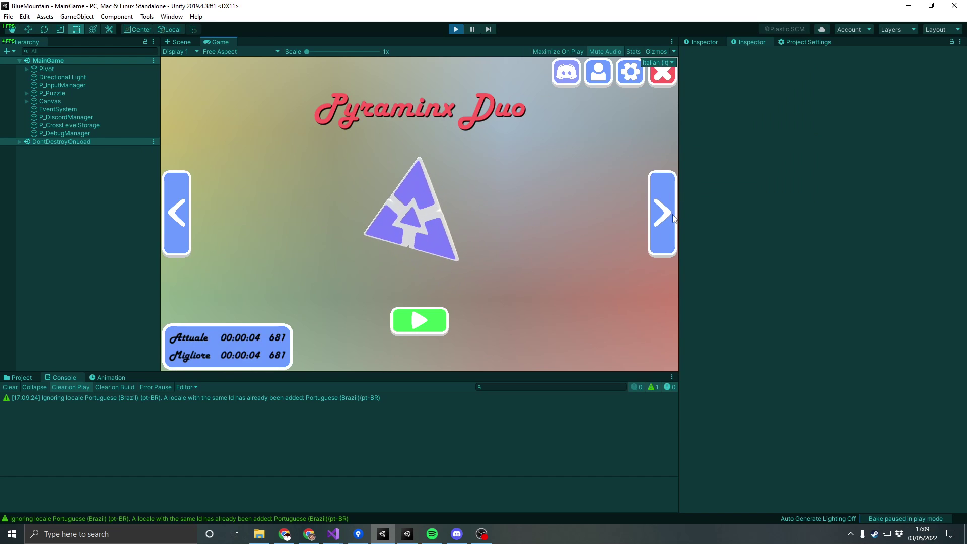
pyautogui.click(673, 218)
pyautogui.click(630, 73)
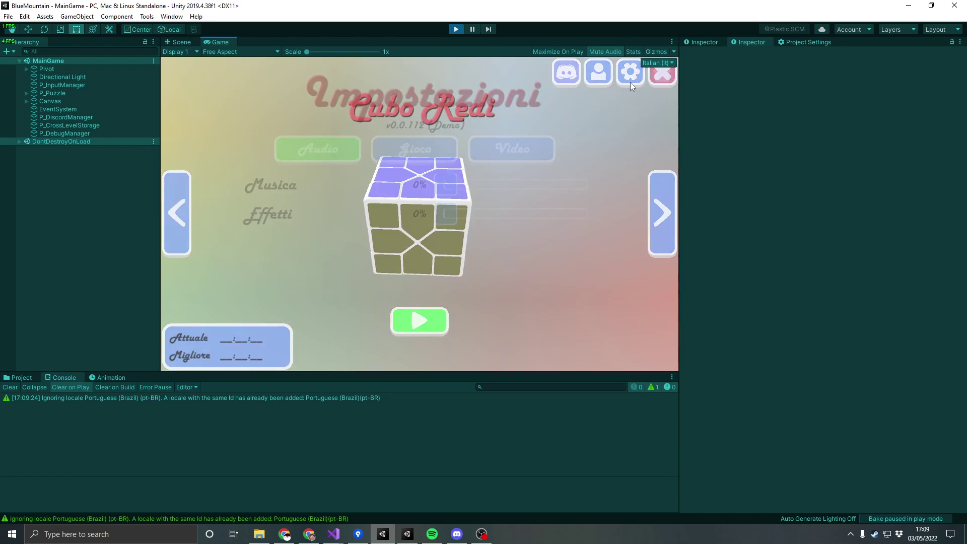
pyautogui.click(415, 148)
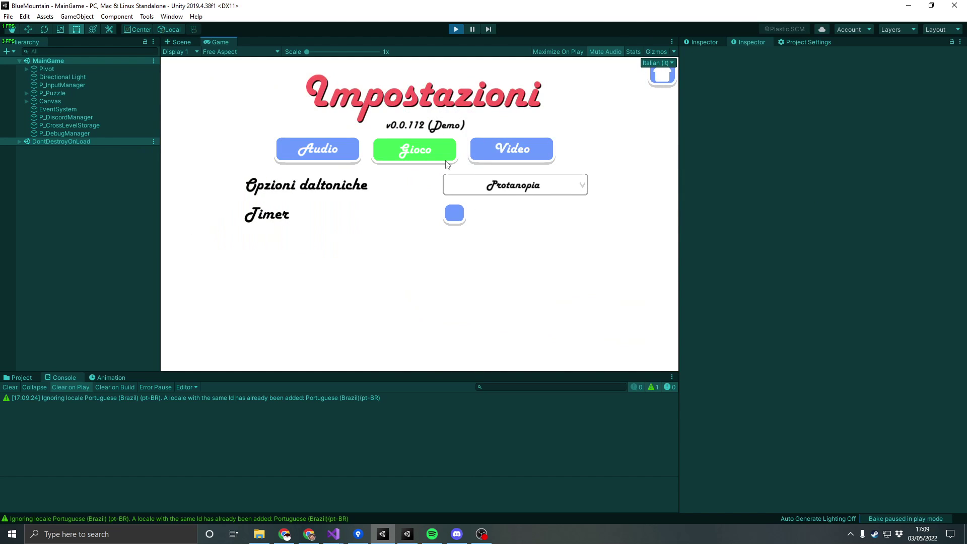
pyautogui.click(515, 185)
pyautogui.click(518, 185)
pyautogui.click(512, 148)
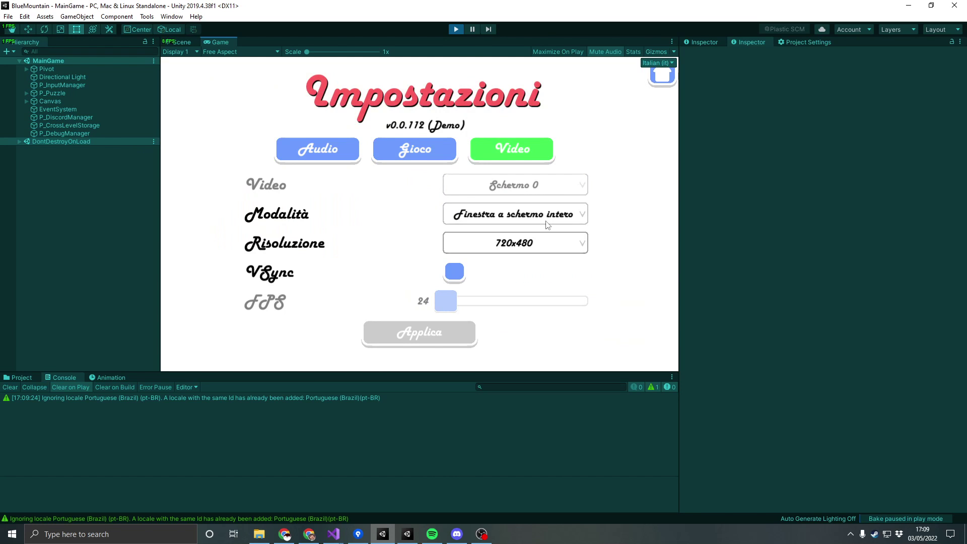
pyautogui.press('Escape')
# Reselect Italian, then switch the game language to Korean (ko)
pyautogui.click(656, 63)
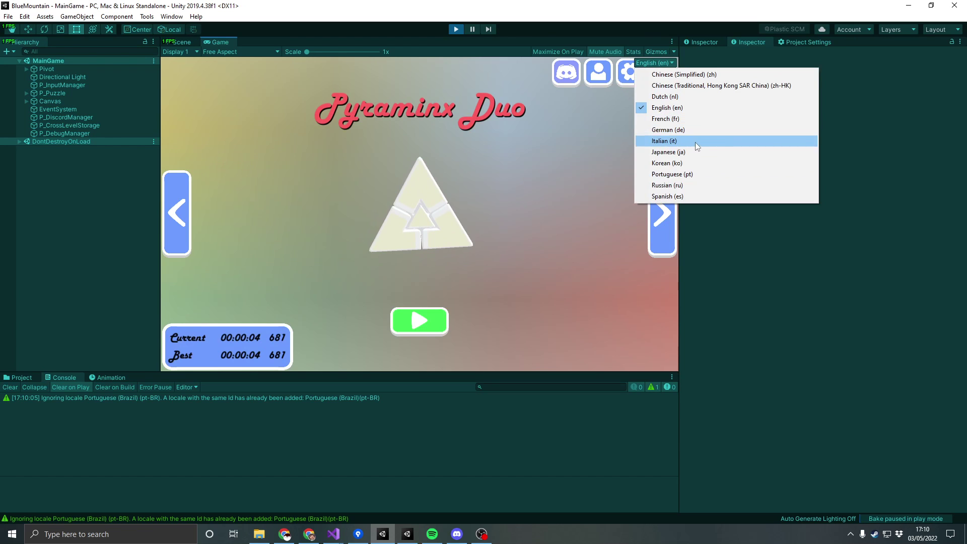
pyautogui.click(695, 143)
pyautogui.click(658, 62)
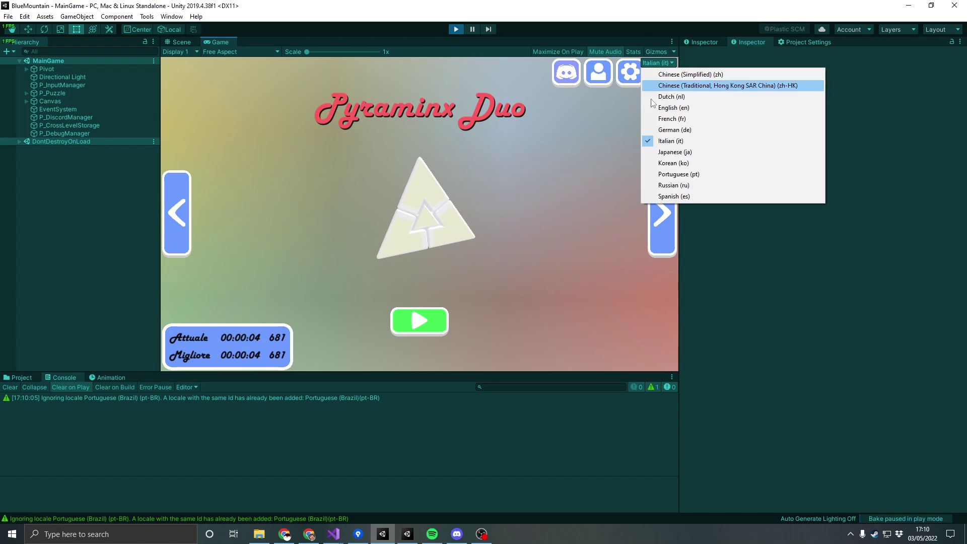
pyautogui.click(682, 164)
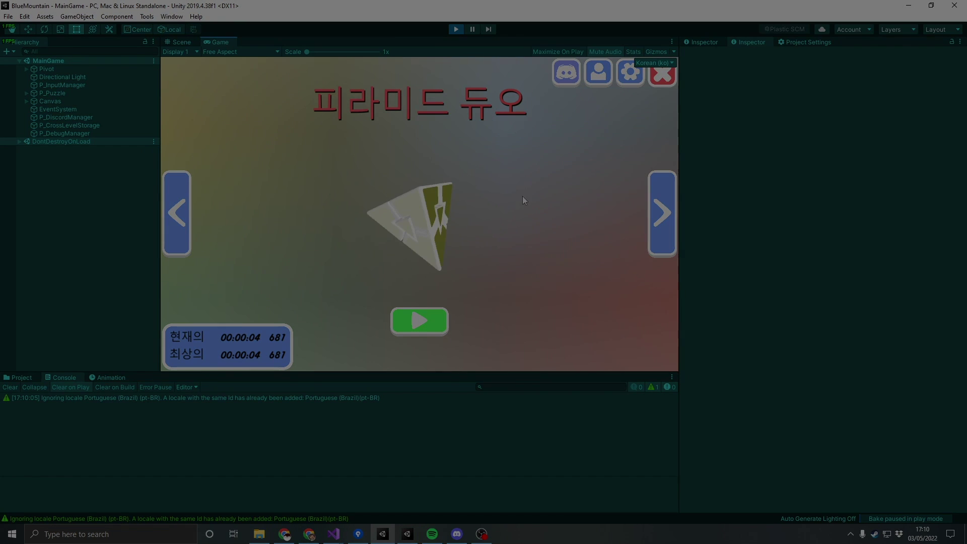
pyautogui.click(654, 63)
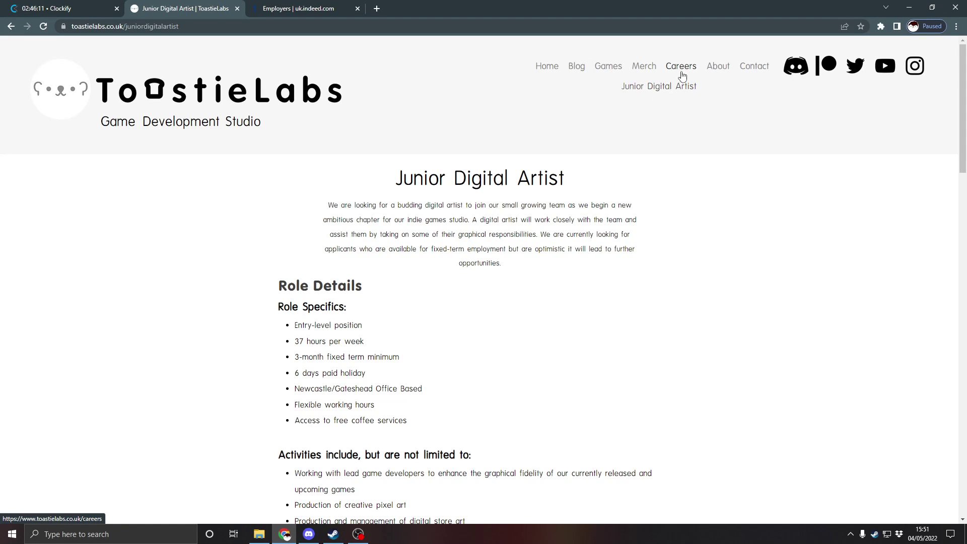
# Return to the Careers page and highlight its heading, description and job listing text
pyautogui.click(681, 66)
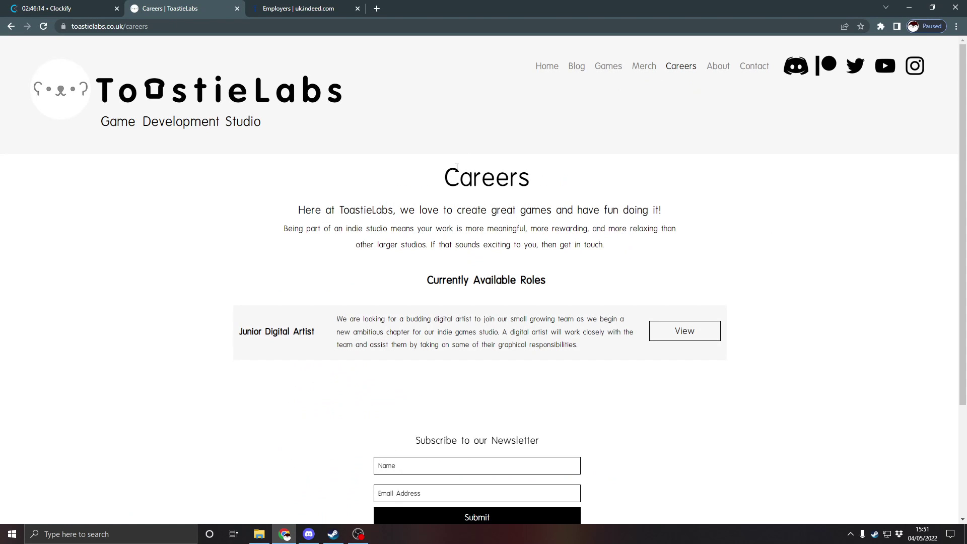
pyautogui.moveTo(440, 172); pyautogui.dragTo(681, 234)
pyautogui.click(610, 257)
pyautogui.moveTo(441, 172); pyautogui.dragTo(625, 351)
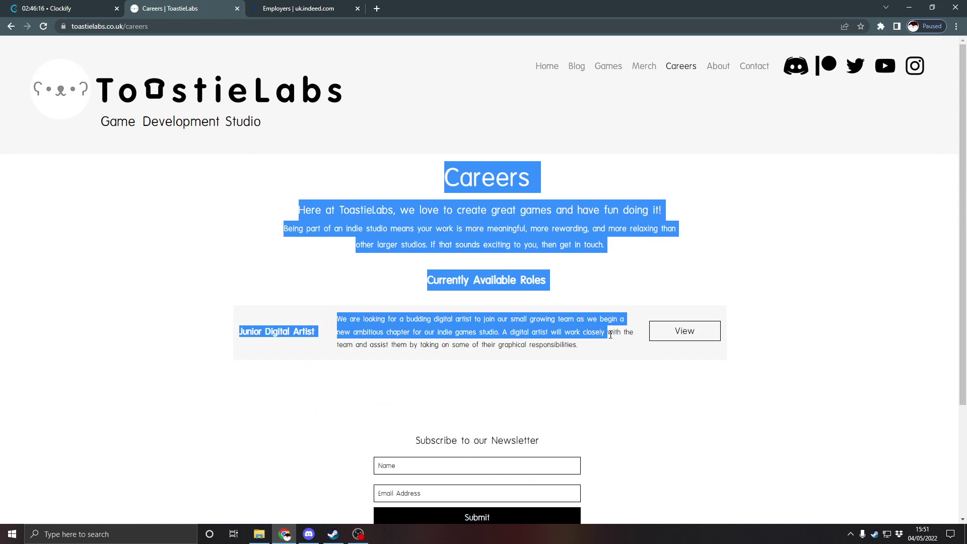
pyautogui.click(626, 352)
pyautogui.click(244, 314)
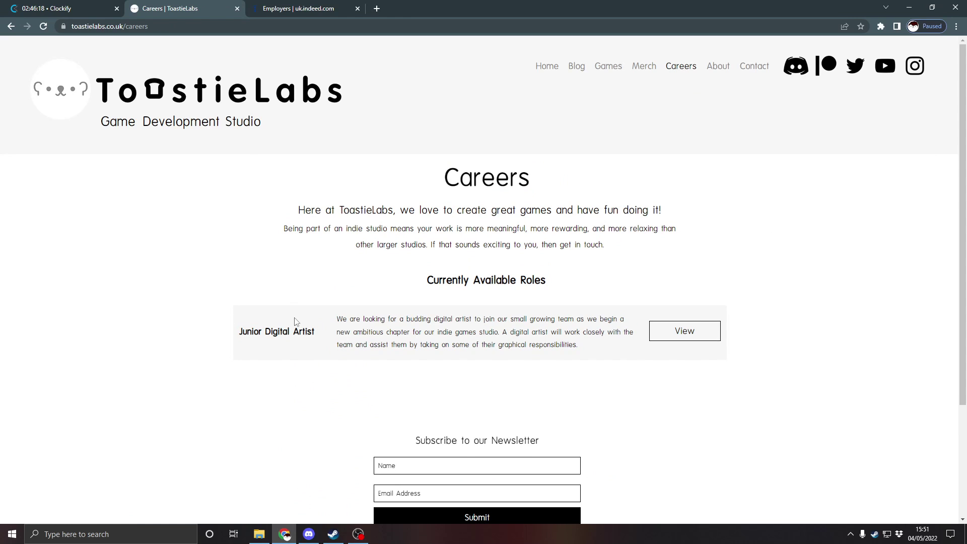
pyautogui.moveTo(239, 331); pyautogui.dragTo(553, 345)
pyautogui.click(604, 346)
# Open the Junior Digital Artist listing and read its role specifics and required skills
pyautogui.click(669, 341)
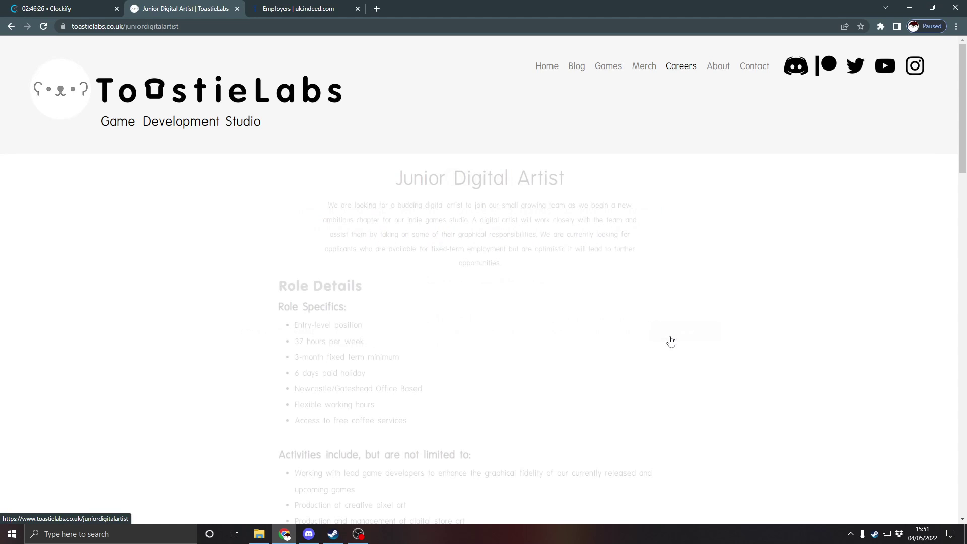
pyautogui.scroll(-3, 632, 276)
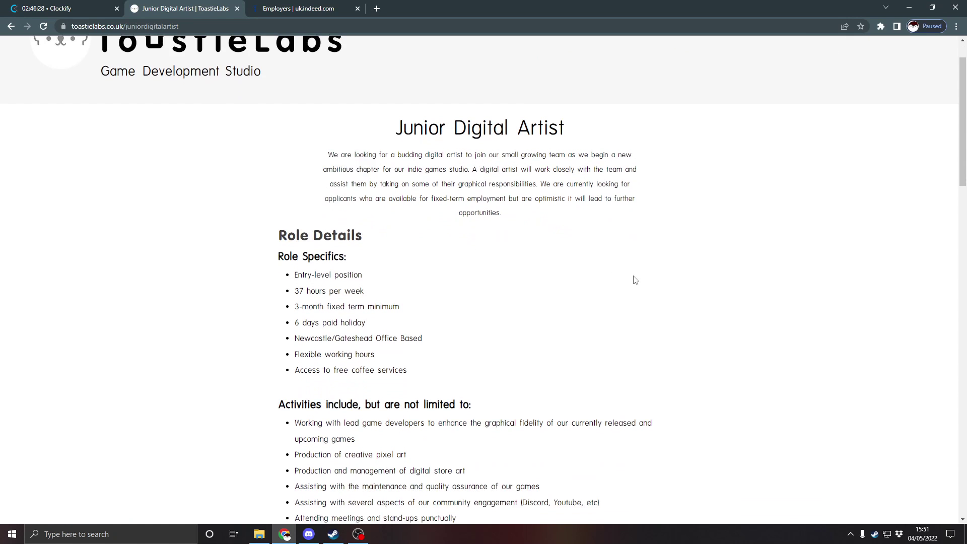
pyautogui.scroll(-3, 632, 277)
pyautogui.scroll(-2, 631, 277)
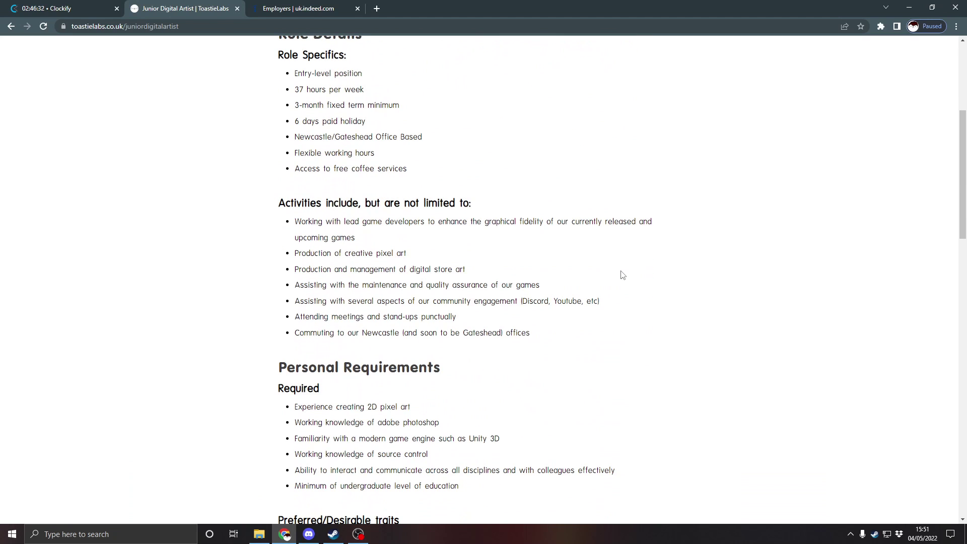
pyautogui.scroll(5, 622, 274)
pyautogui.scroll(3, 529, 227)
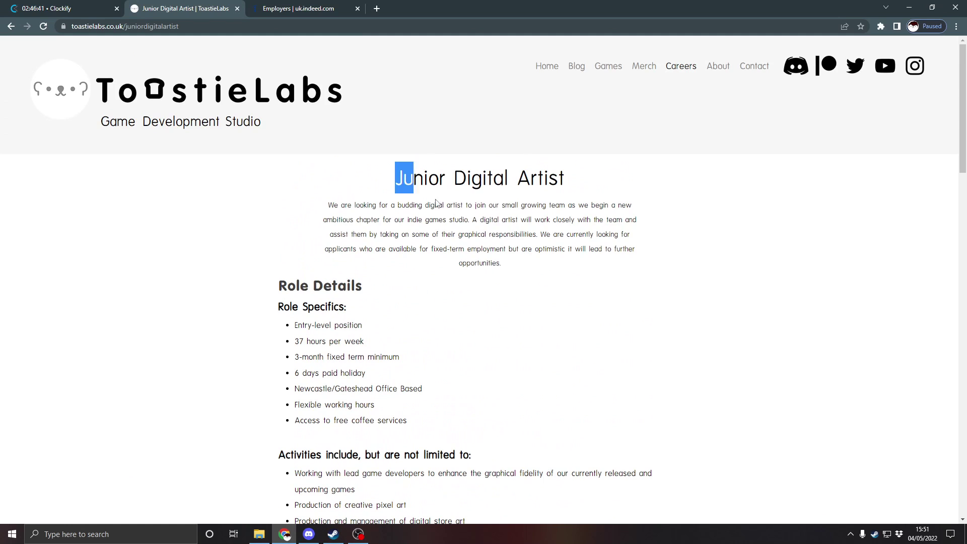
pyautogui.moveTo(397, 178); pyautogui.dragTo(611, 278)
pyautogui.scroll(-2, 492, 279)
pyautogui.click(492, 280)
pyautogui.moveTo(284, 155)
pyautogui.mouseDown()
pyautogui.moveTo(492, 279)
pyautogui.moveTo(468, 297)
pyautogui.mouseUp()
pyautogui.scroll(-3, 490, 278)
pyautogui.scroll(-3, 468, 297)
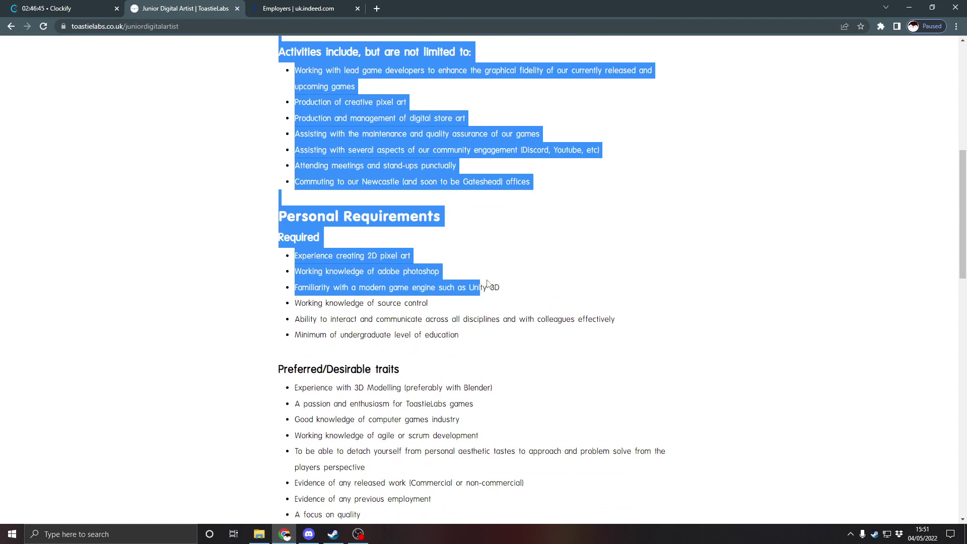
pyautogui.click(559, 344)
pyautogui.moveTo(257, 261); pyautogui.dragTo(469, 337)
pyautogui.scroll(-2, 310, 257)
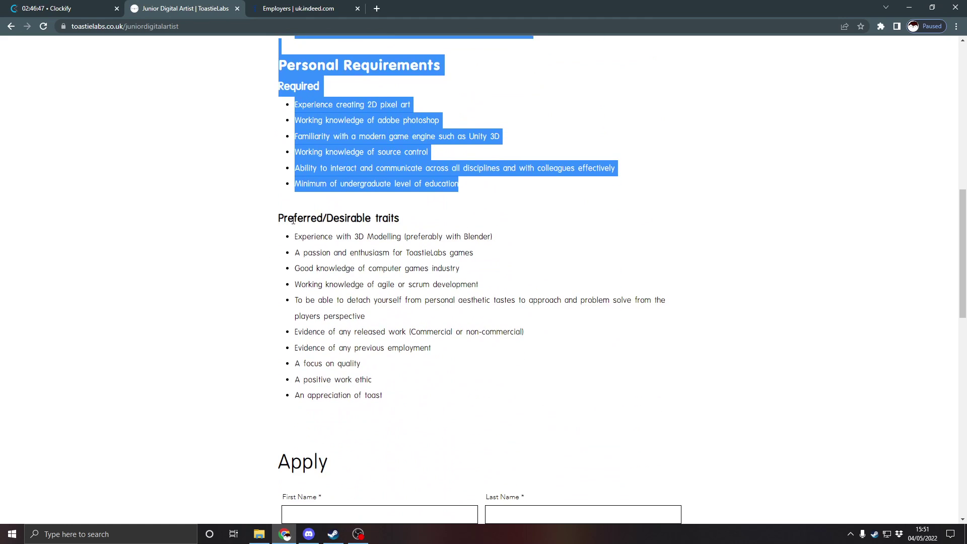
pyautogui.scroll(-2, 408, 257)
pyautogui.scroll(4, 408, 257)
pyautogui.moveTo(386, 499); pyautogui.dragTo(305, 302)
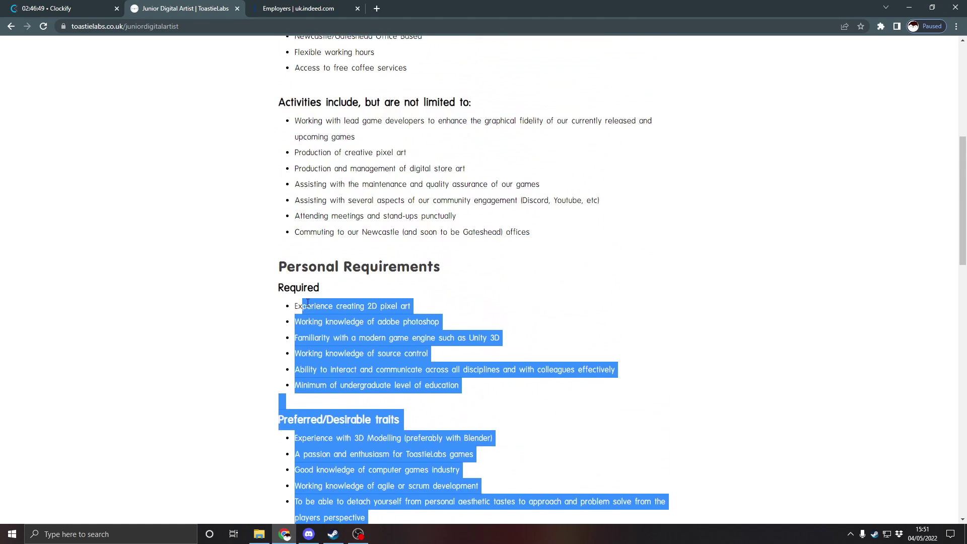
pyautogui.click(571, 337)
pyautogui.scroll(2, 571, 337)
pyautogui.scroll(2, 557, 331)
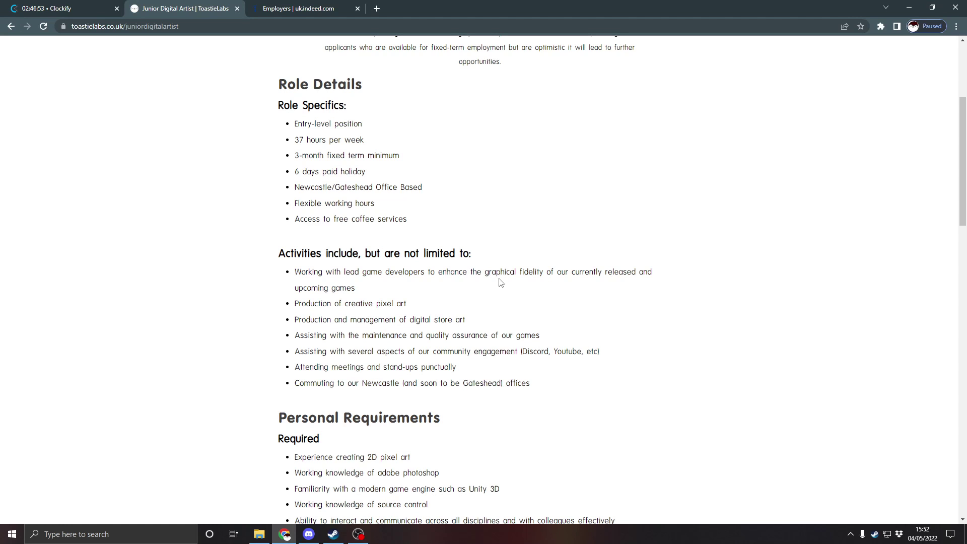
pyautogui.scroll(-5, 531, 230)
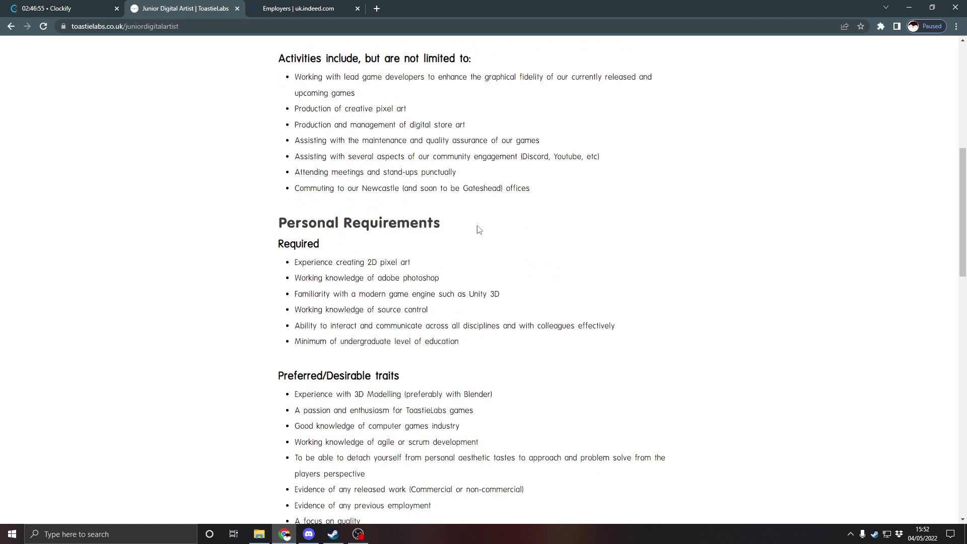
pyautogui.scroll(-3, 468, 228)
pyautogui.scroll(-5, 454, 227)
pyautogui.scroll(-3, 457, 244)
pyautogui.scroll(-2, 457, 244)
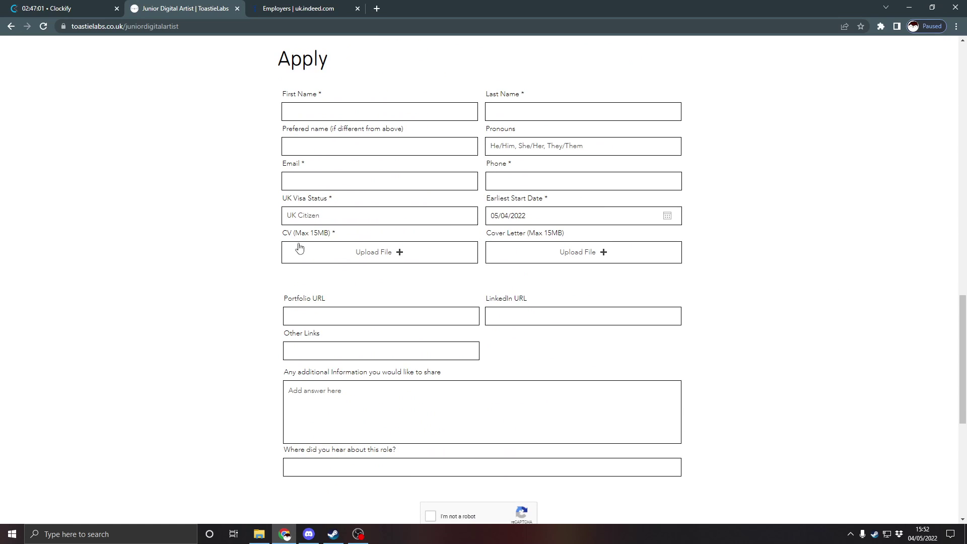
pyautogui.moveTo(370, 244); pyautogui.dragTo(618, 261)
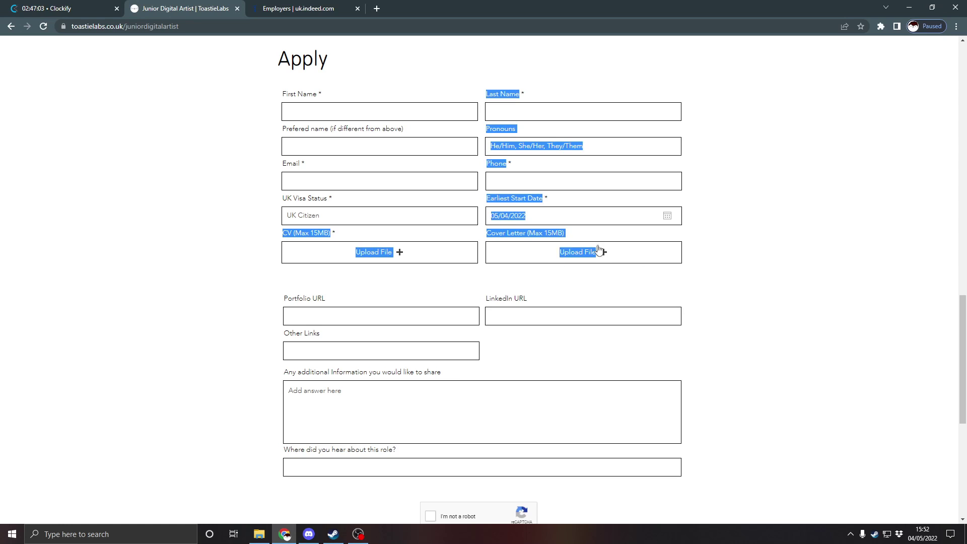
pyautogui.click(749, 276)
pyautogui.scroll(-3, 768, 287)
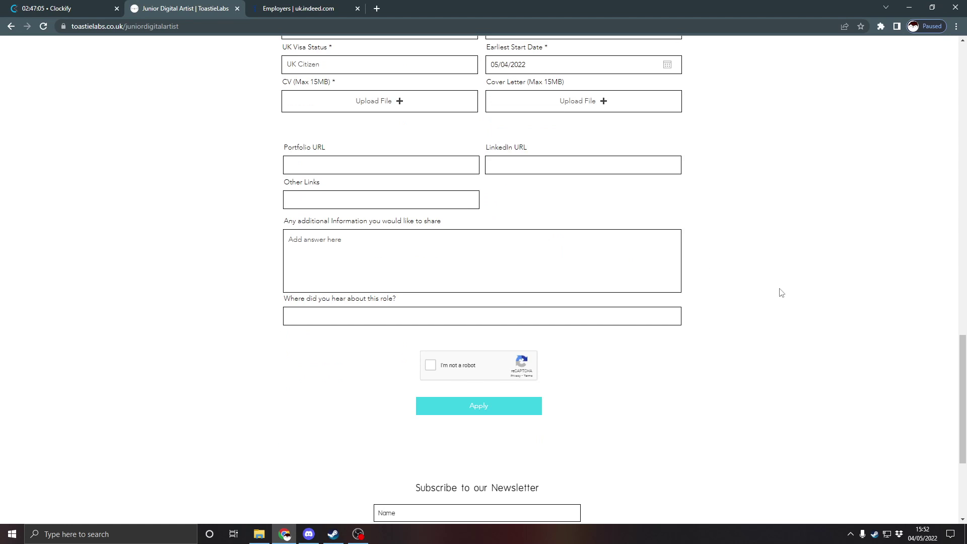
pyautogui.scroll(3, 787, 299)
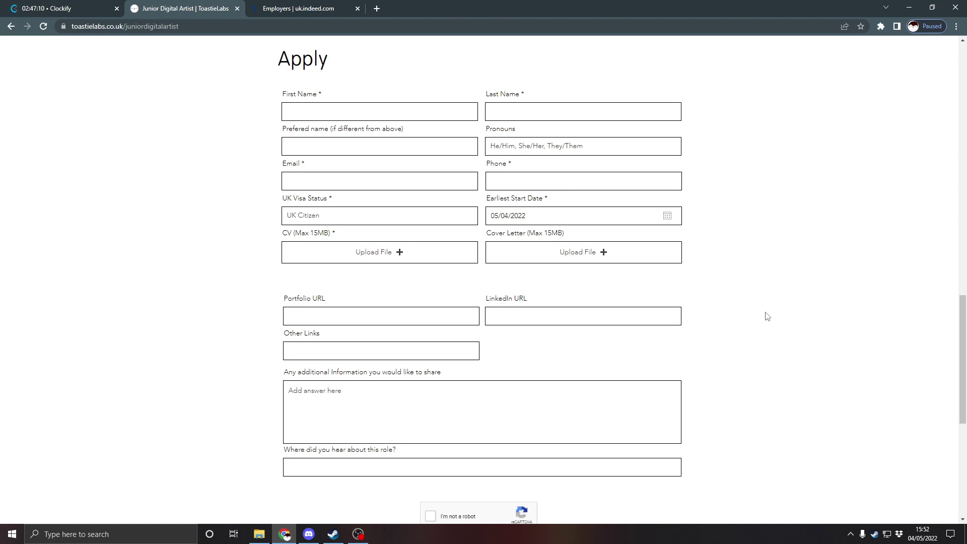
pyautogui.scroll(10, 766, 317)
pyautogui.scroll(8, 613, 332)
pyautogui.scroll(3, 607, 334)
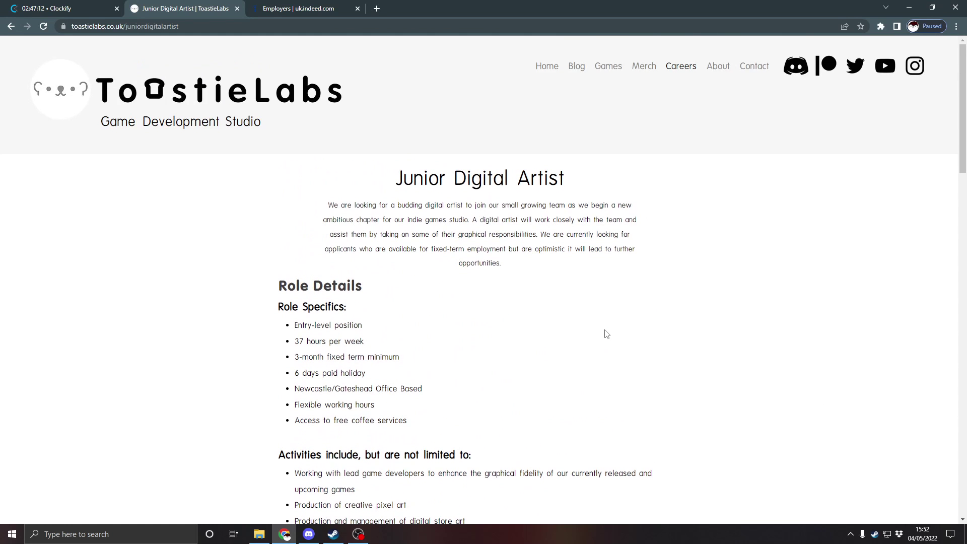
pyautogui.scroll(-5, 607, 334)
pyautogui.scroll(-4, 607, 333)
pyautogui.scroll(-5, 601, 288)
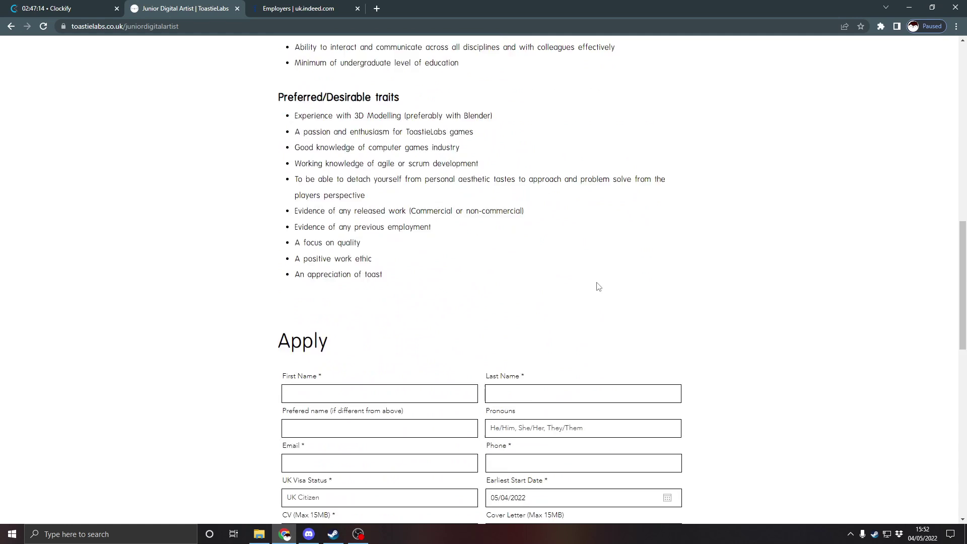
pyautogui.scroll(-5, 798, 294)
pyautogui.scroll(-1, 798, 294)
pyautogui.scroll(1, 798, 292)
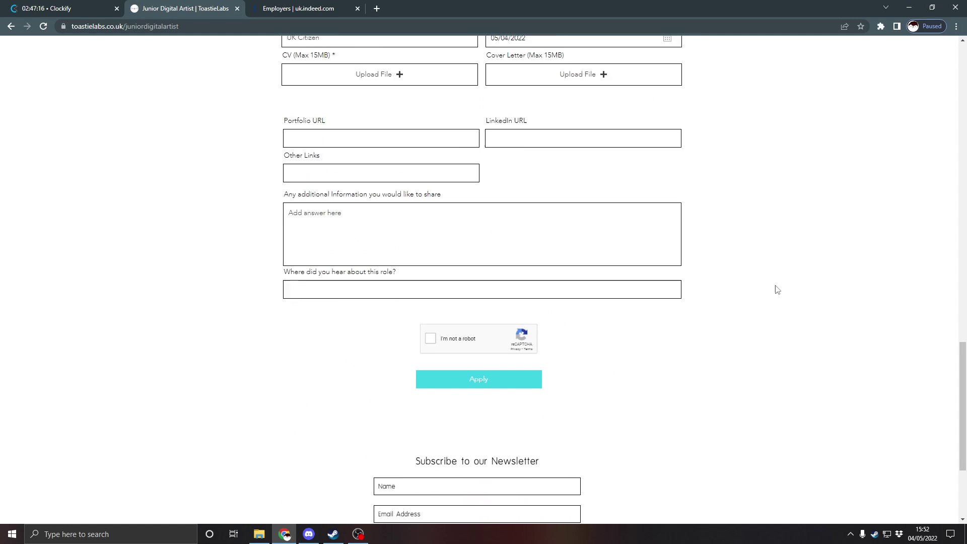
pyautogui.scroll(1, 799, 293)
pyautogui.scroll(5, 748, 348)
pyautogui.scroll(5, 756, 332)
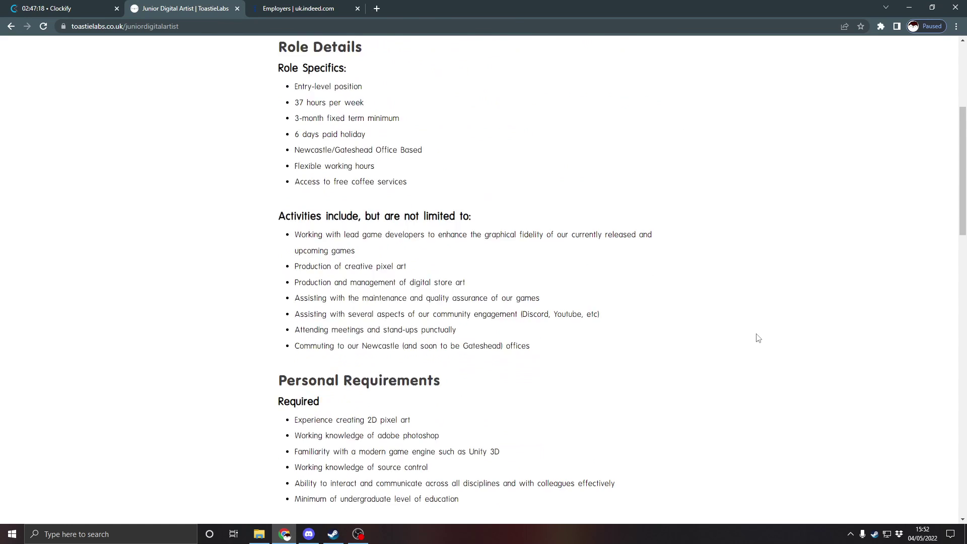
pyautogui.scroll(5, 759, 257)
pyautogui.click(681, 66)
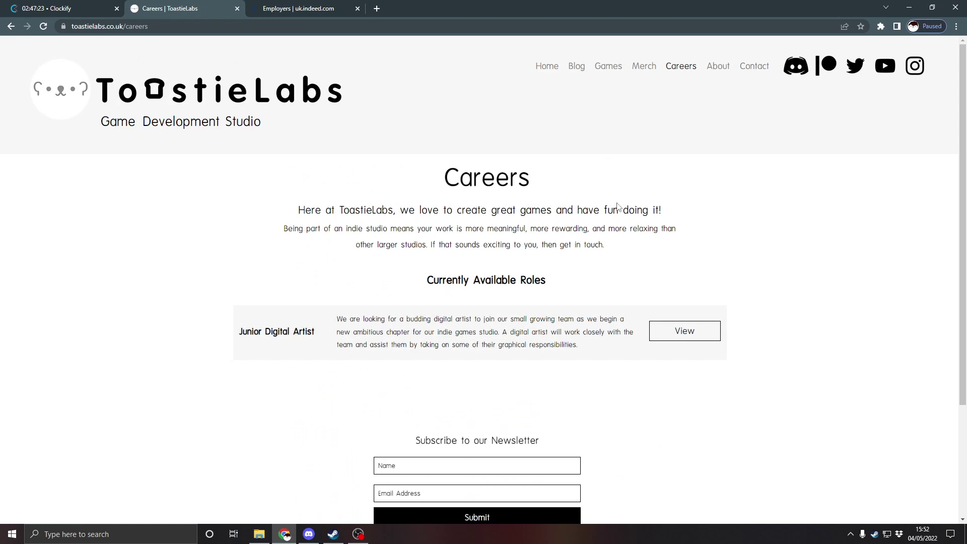
# Glance at the Indeed dashboard, then highlight Careers page text down to Currently Available Roles
pyautogui.click(286, 8)
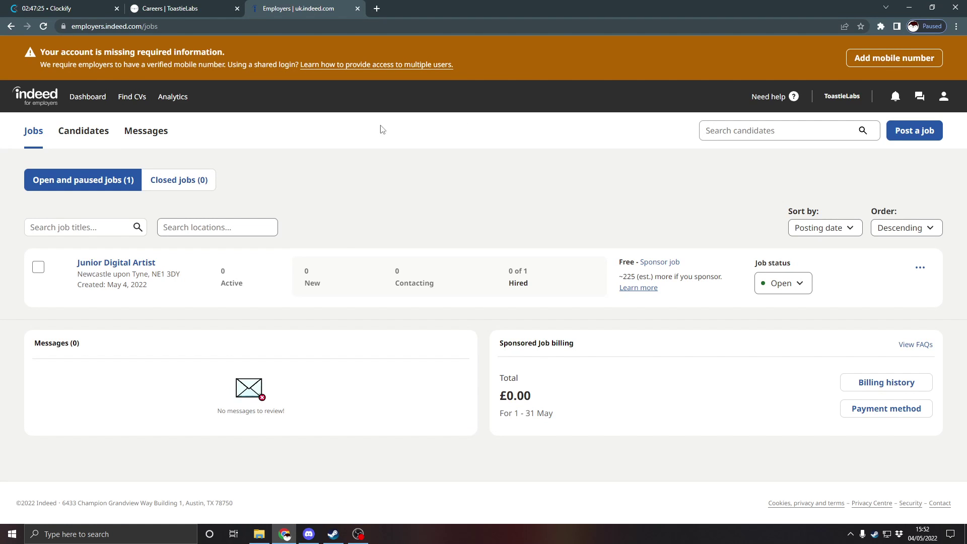
pyautogui.click(178, 8)
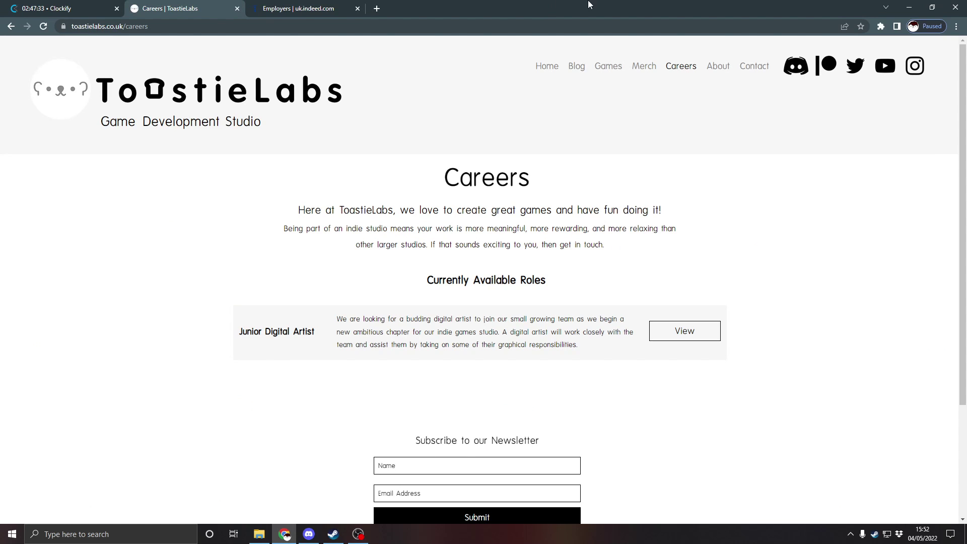
pyautogui.moveTo(808, 357); pyautogui.dragTo(352, 191)
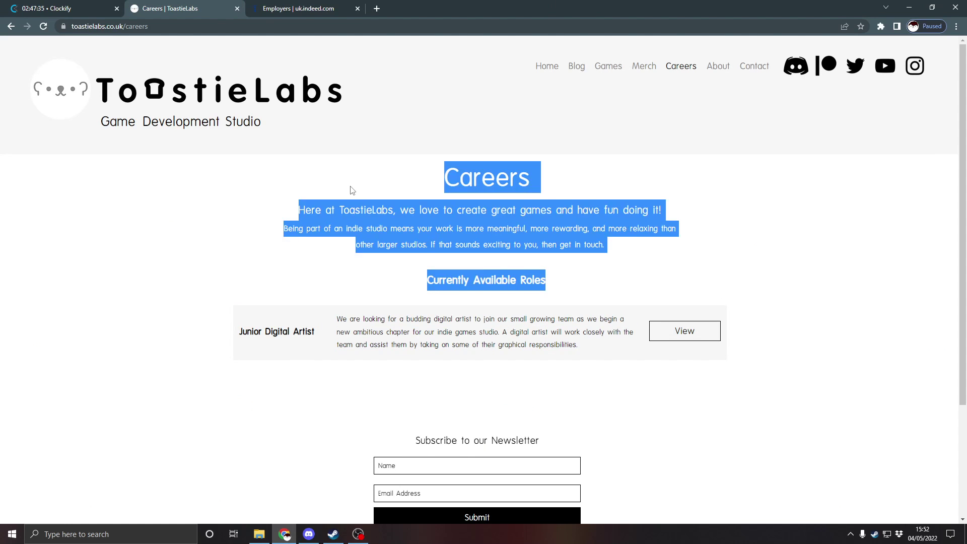
pyautogui.click(423, 155)
pyautogui.moveTo(504, 62); pyautogui.dragTo(611, 200)
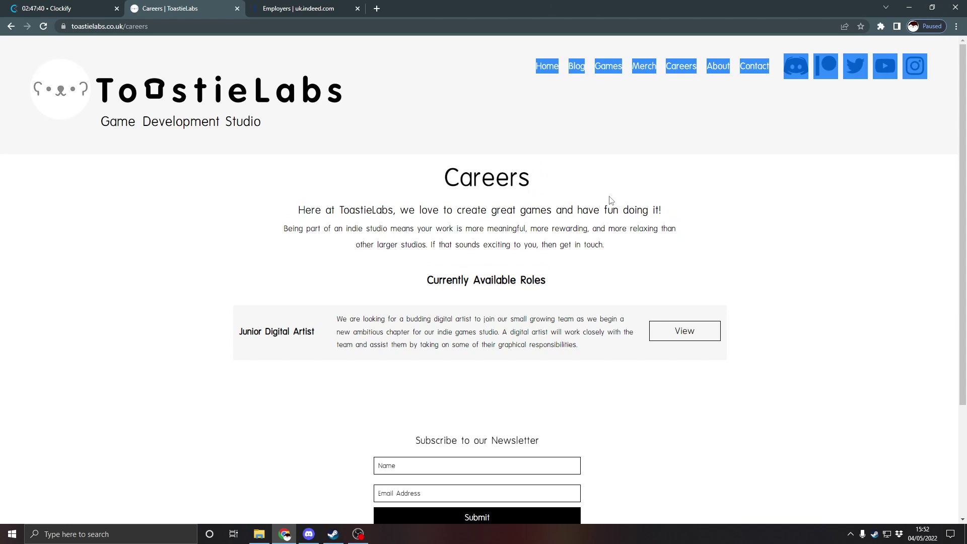
pyautogui.click(611, 201)
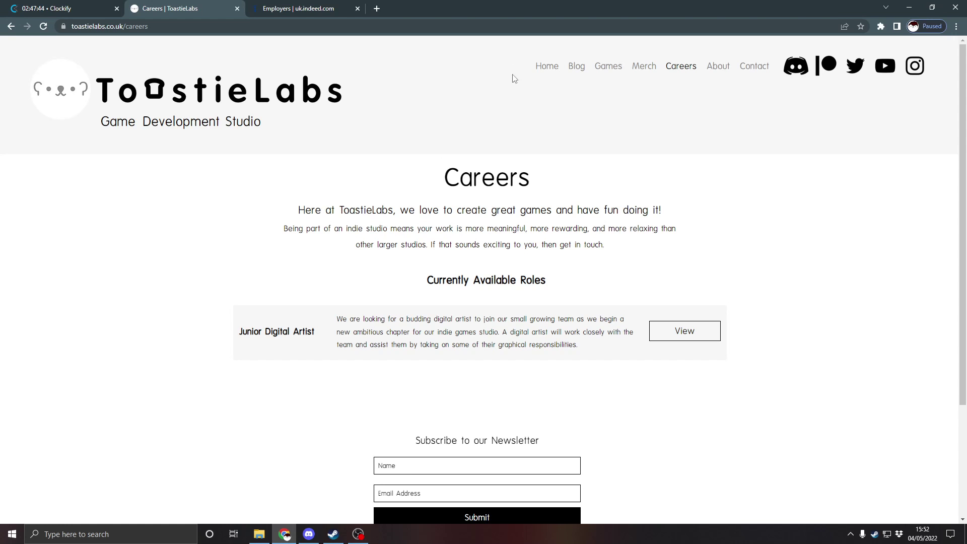
pyautogui.moveTo(512, 68); pyautogui.dragTo(595, 288)
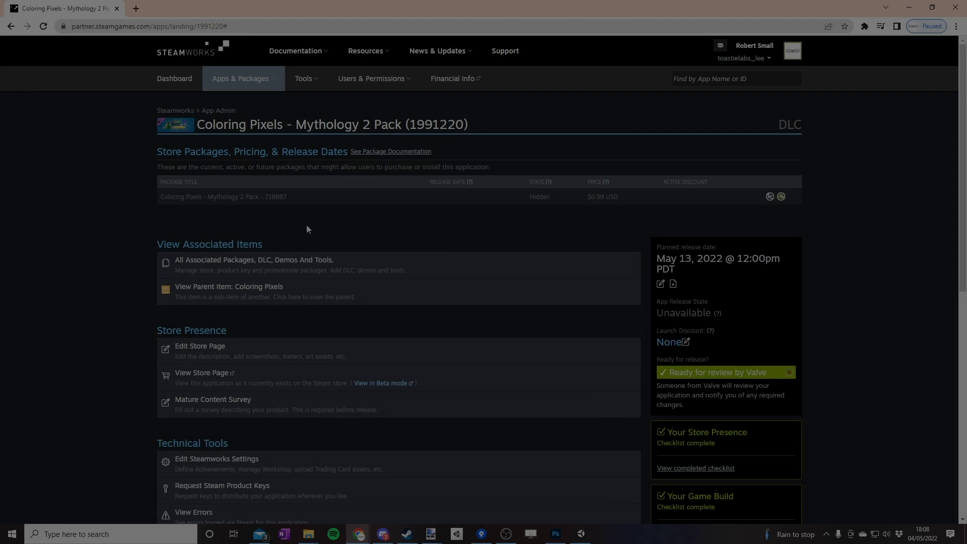
pyautogui.scroll(-5, 306, 224)
pyautogui.scroll(-5, 59, 267)
pyautogui.scroll(4, 63, 279)
pyautogui.scroll(3, 63, 280)
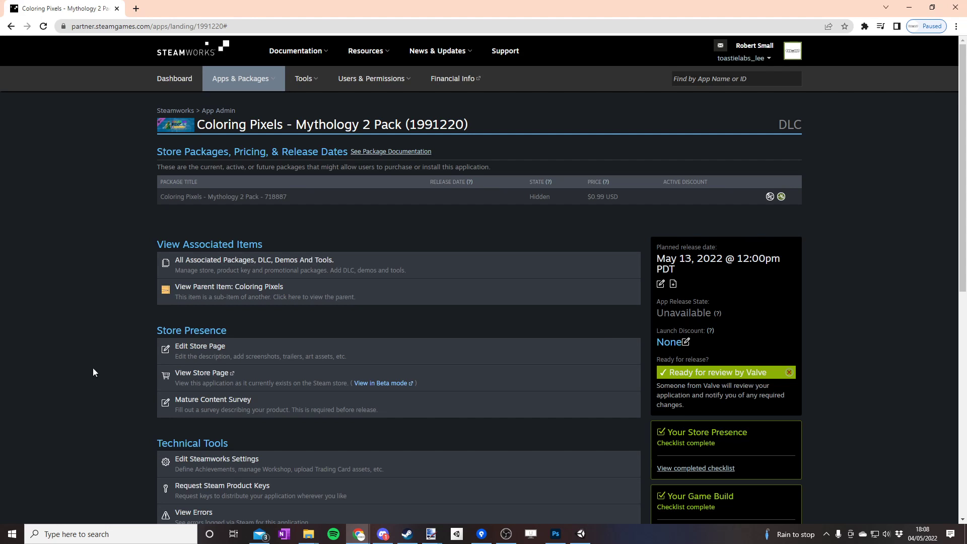
pyautogui.scroll(-1, 100, 296)
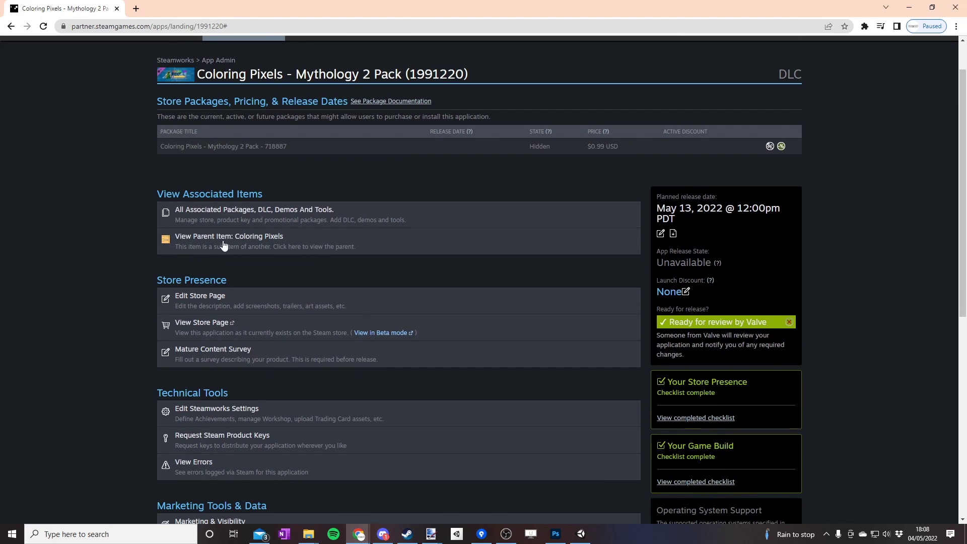
# Highlight 'Mythology 2 Pack' in the Steamworks DLC title, then bring Unity forward
pyautogui.moveTo(296, 73); pyautogui.dragTo(389, 74)
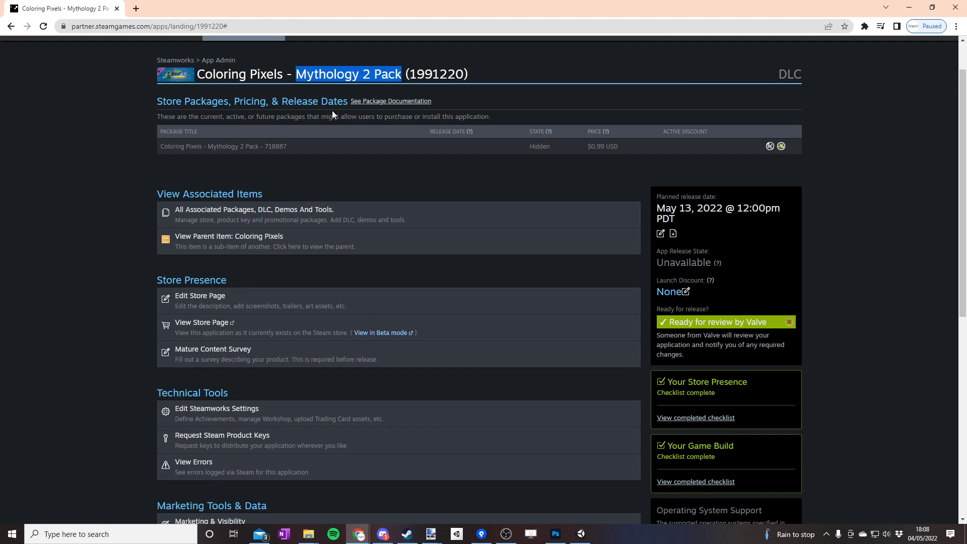
pyautogui.click(90, 196)
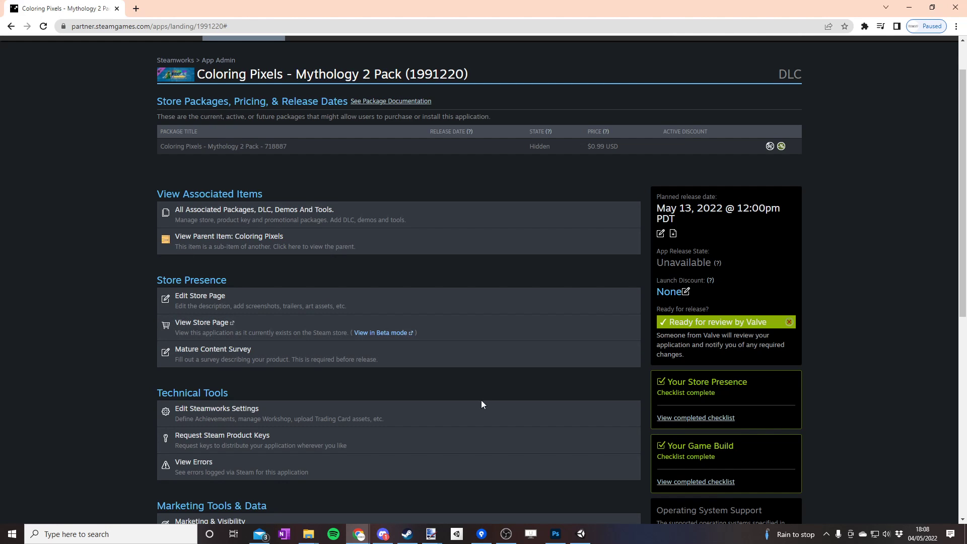
pyautogui.click(581, 535)
# Reload the changed Unity scene, then view the Guan Yu image in paint.net at 150%
pyautogui.click(512, 288)
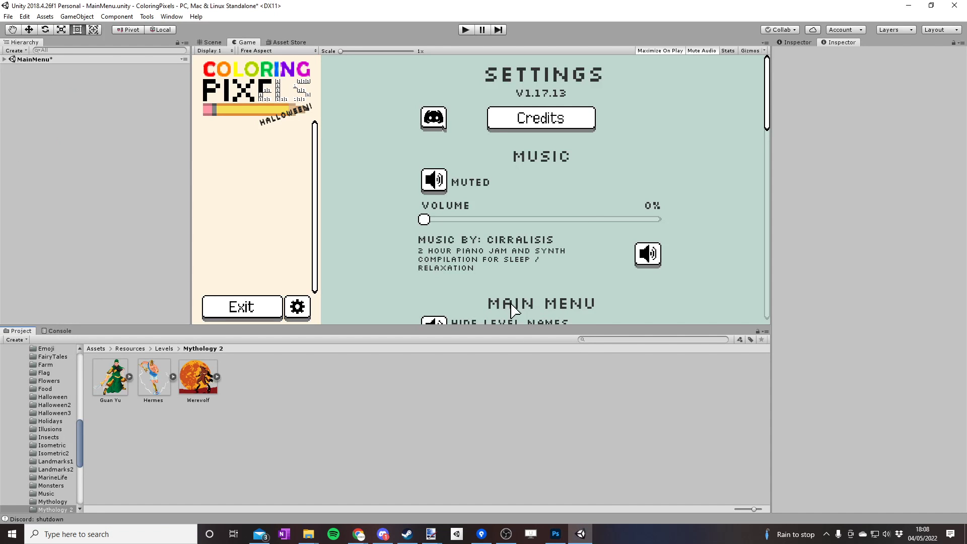
pyautogui.click(431, 535)
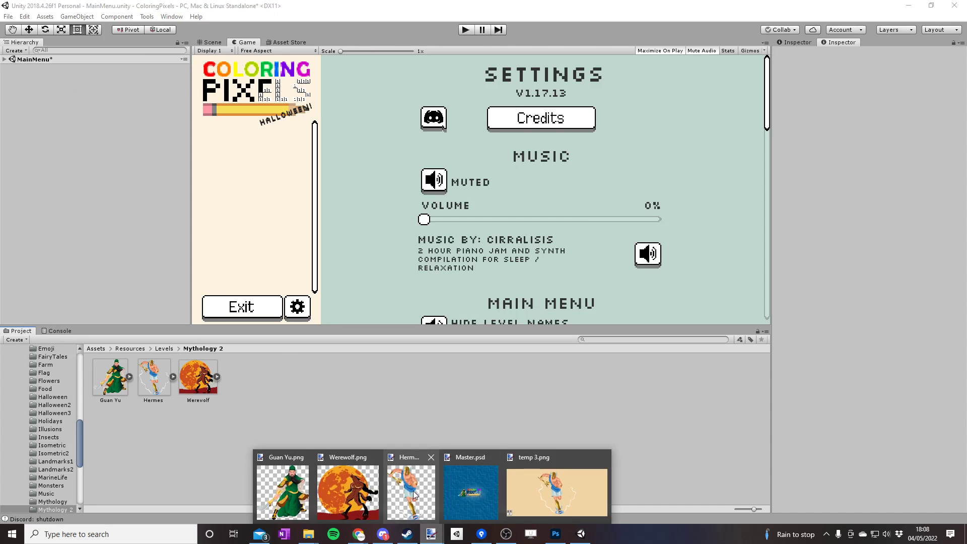
pyautogui.click(476, 464)
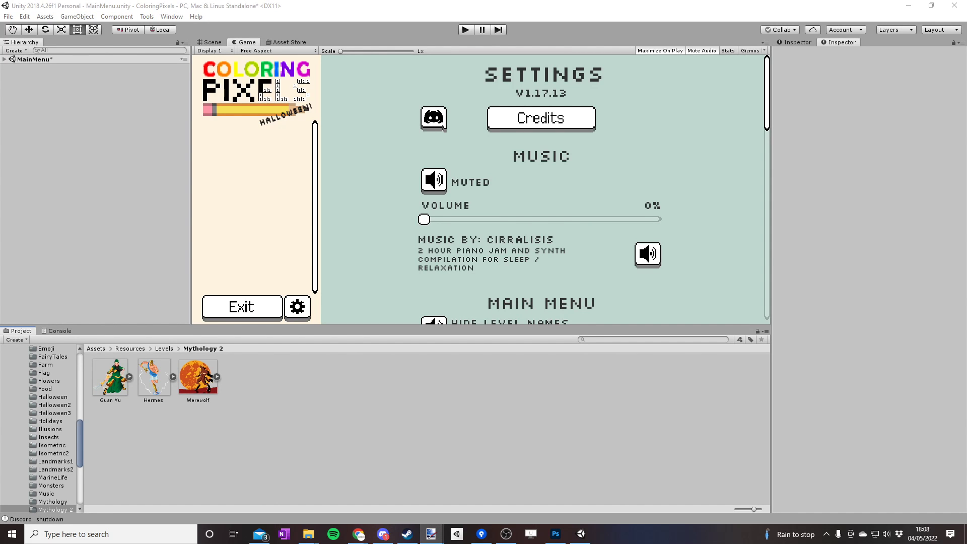
pyautogui.click(431, 534)
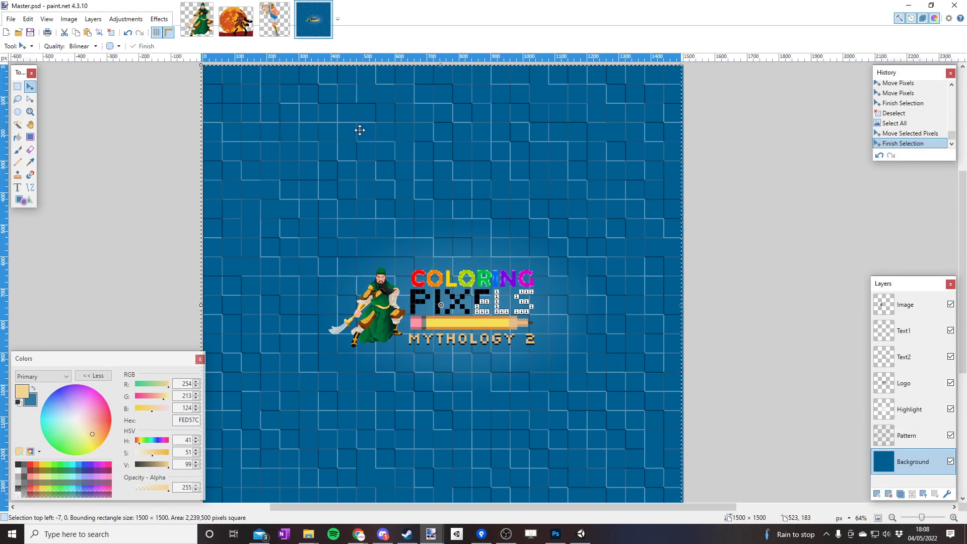
pyautogui.click(199, 19)
pyautogui.click(932, 520)
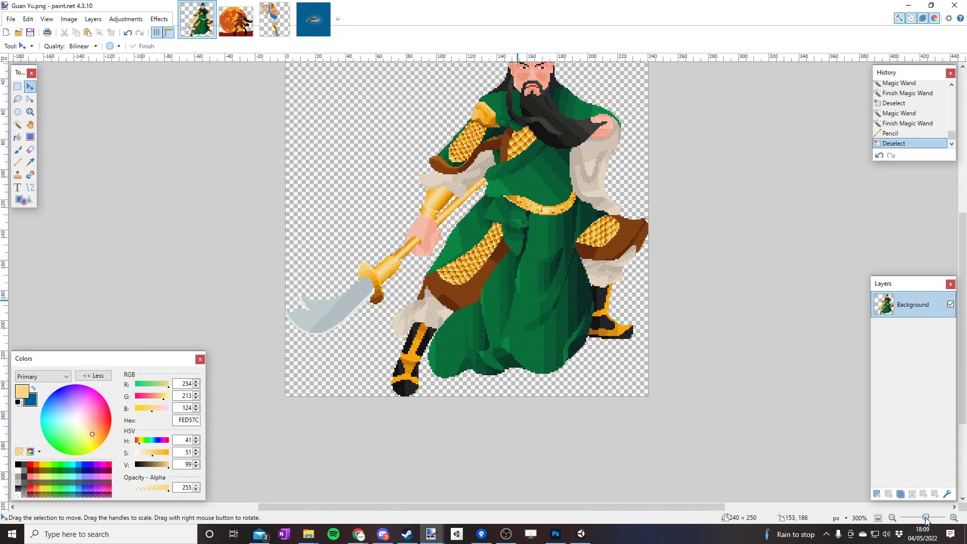
pyautogui.click(894, 519)
pyautogui.scroll(1, 583, 232)
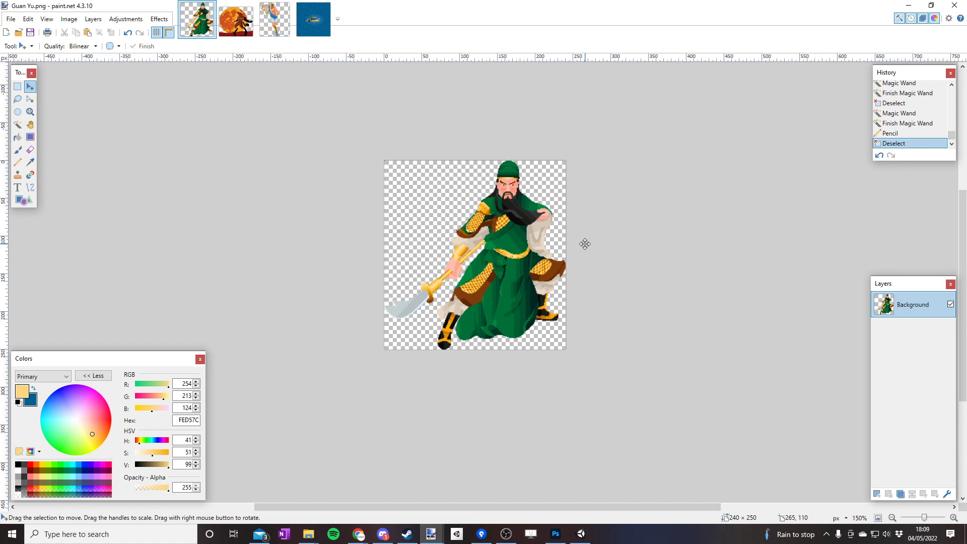
# Flip through the Werewolf, Hermes and Guan Yu images, then return to Unity
pyautogui.hotkey('ctrl', 'Tab')
pyautogui.scroll(2, 405, 363)
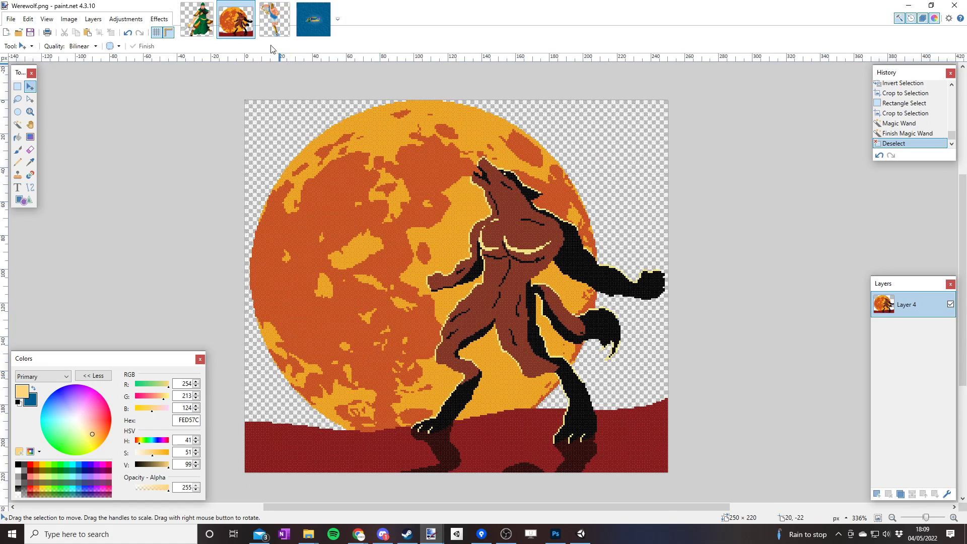
pyautogui.click(273, 20)
pyautogui.scroll(2, 423, 303)
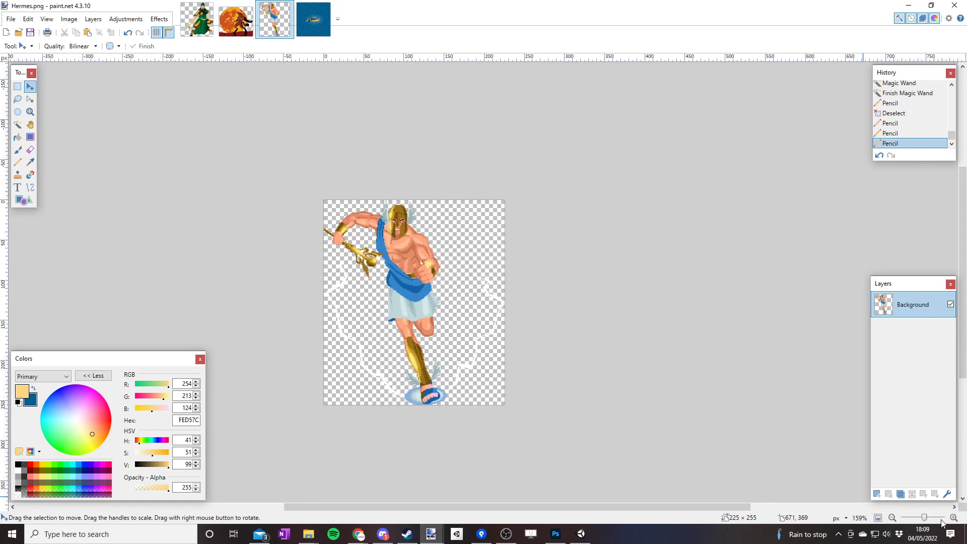
pyautogui.scroll(1, 424, 302)
pyautogui.scroll(1, 393, 302)
pyautogui.moveTo(393, 318); pyautogui.dragTo(362, 307)
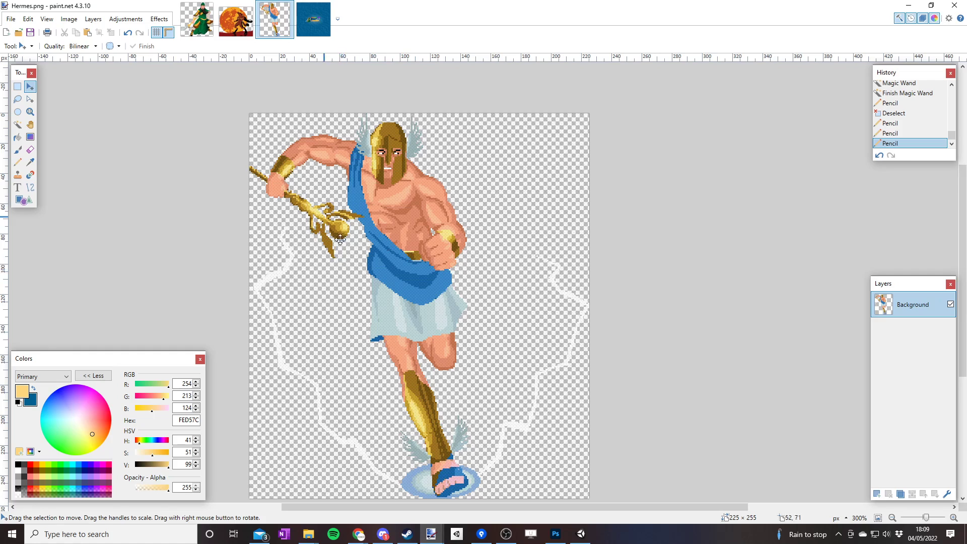
pyautogui.scroll(-2, 422, 227)
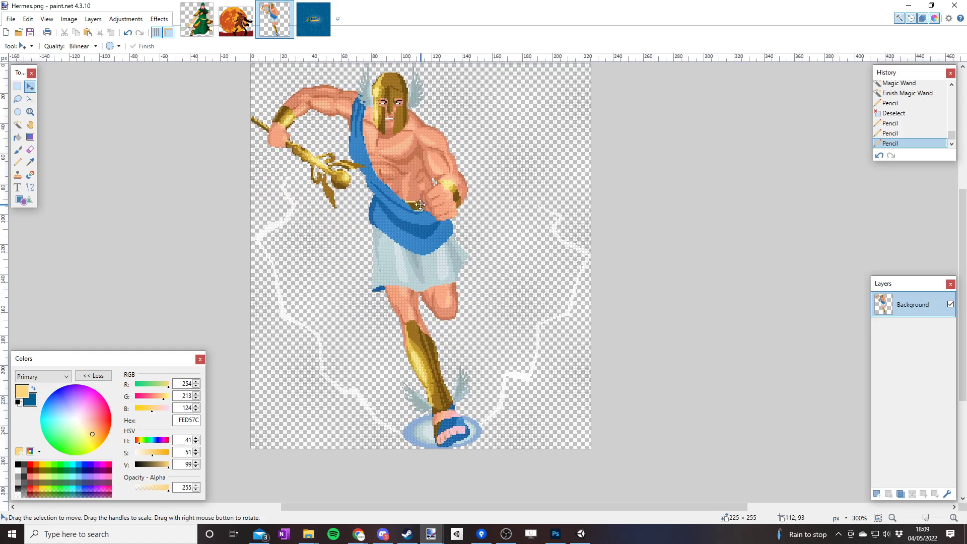
pyautogui.scroll(1, 464, 210)
pyautogui.click(236, 20)
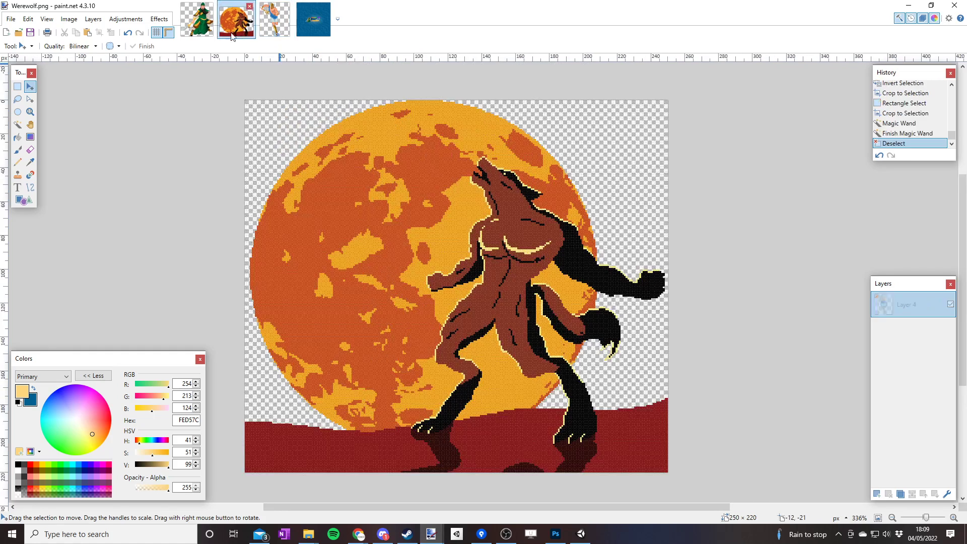
pyautogui.click(199, 20)
pyautogui.click(237, 21)
pyautogui.click(198, 20)
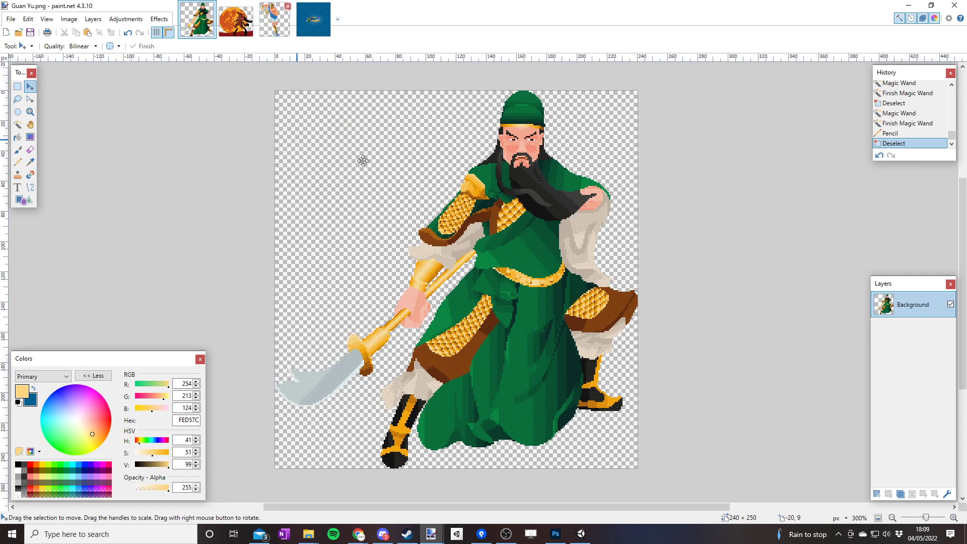
pyautogui.scroll(1, 448, 250)
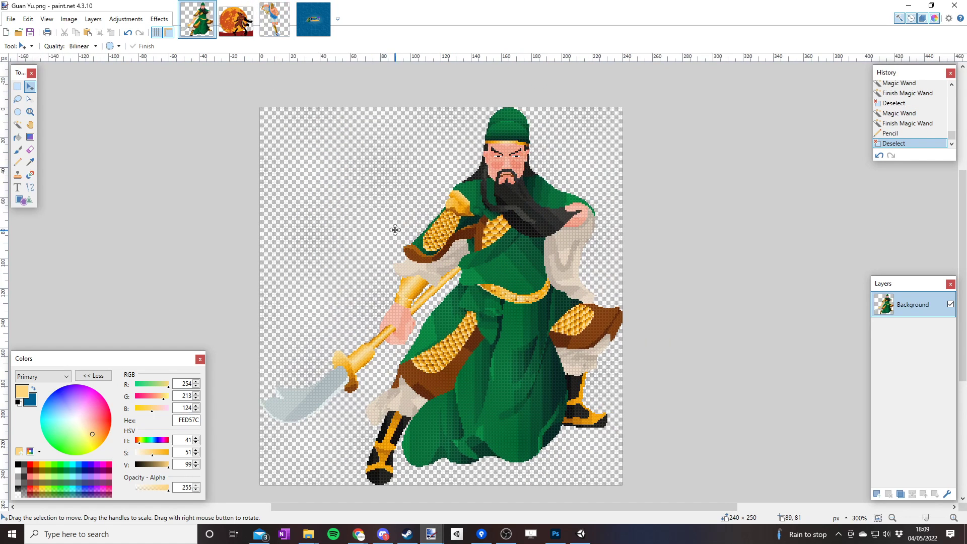
pyautogui.click(582, 534)
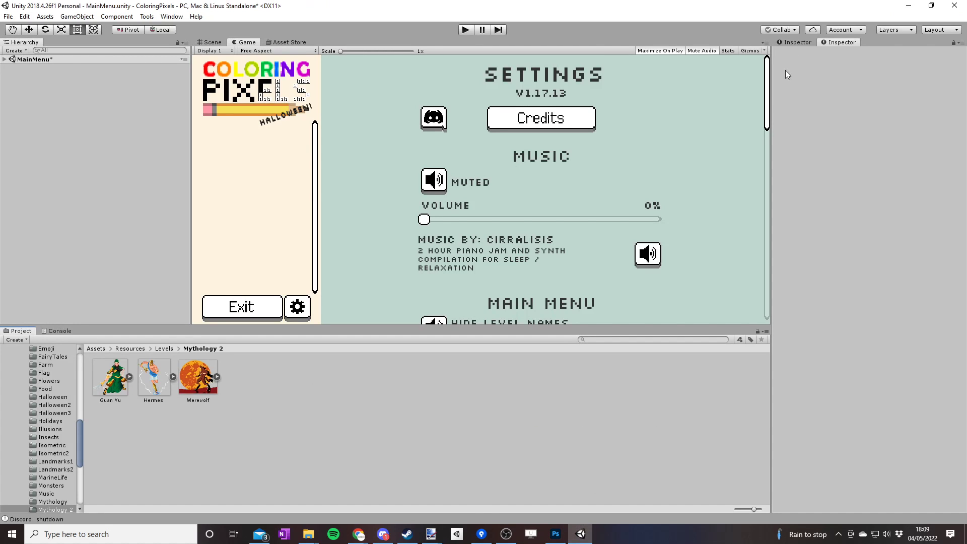
# View the S3_Mythology2 asset's data in the Inspector
pyautogui.click(797, 42)
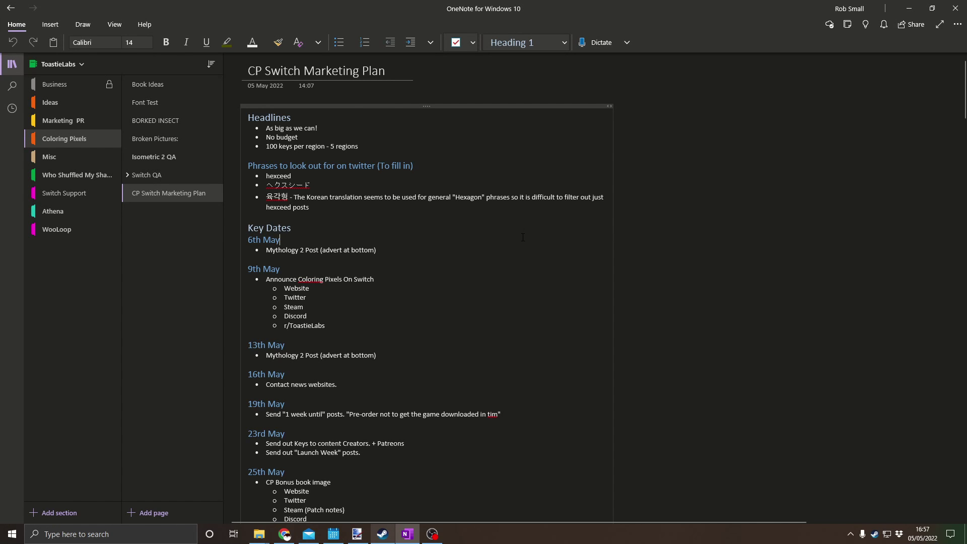
# Read the CP Switch Marketing Plan title, headlines and Key Dates, then go to the eShop page
pyautogui.click(317, 129)
pyautogui.scroll(-2, 532, 158)
pyautogui.scroll(2, 430, 159)
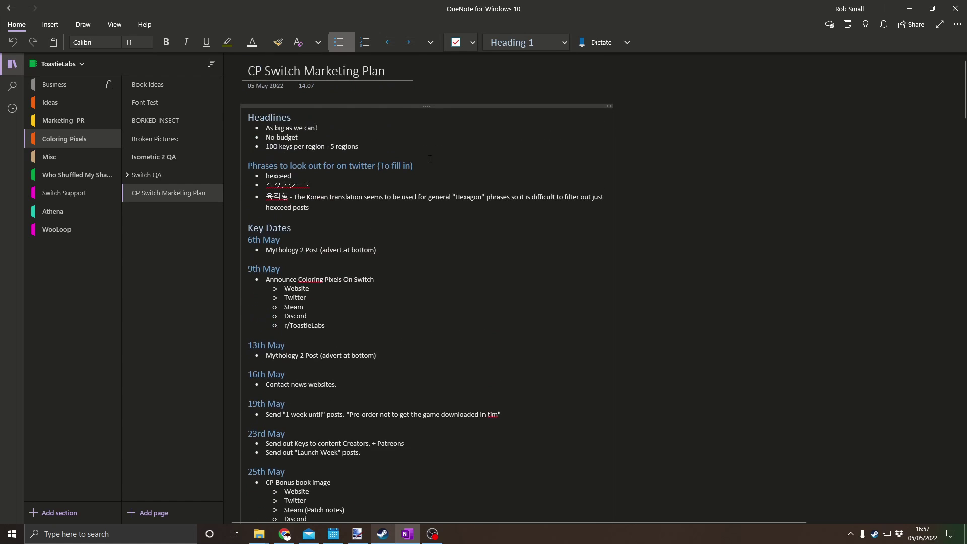
pyautogui.tripleClick(316, 70)
pyautogui.click(448, 220)
pyautogui.scroll(-2, 449, 221)
pyautogui.scroll(-3, 449, 165)
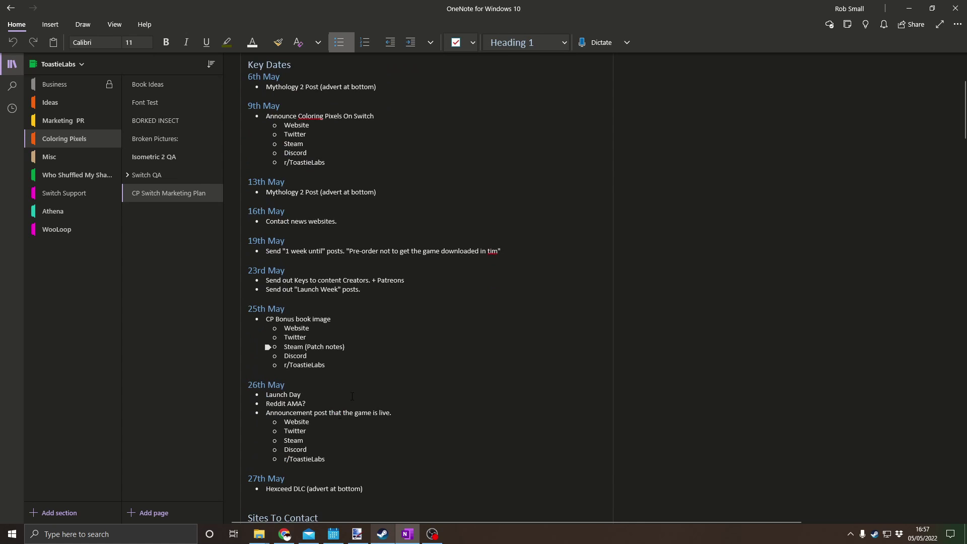
pyautogui.click(284, 535)
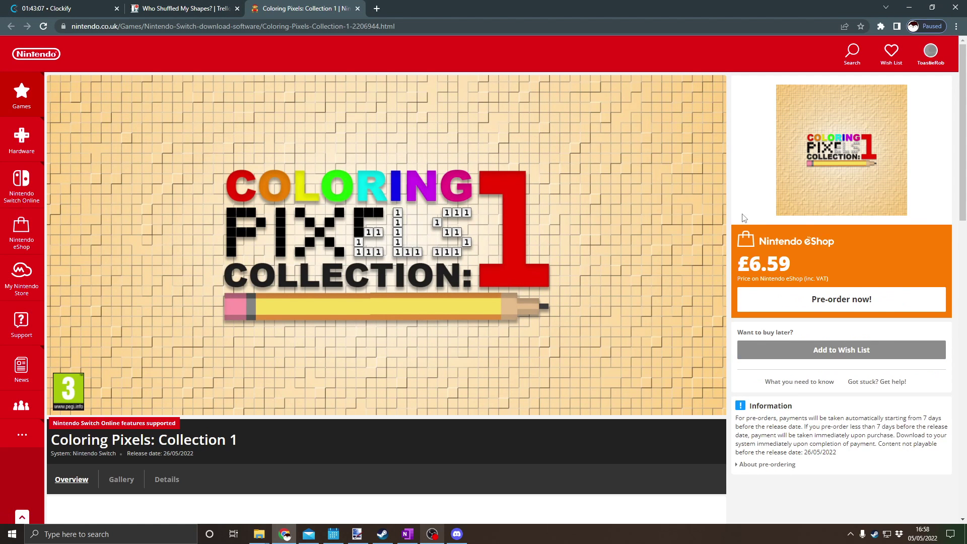
pyautogui.scroll(-2, 743, 218)
pyautogui.scroll(-2, 743, 217)
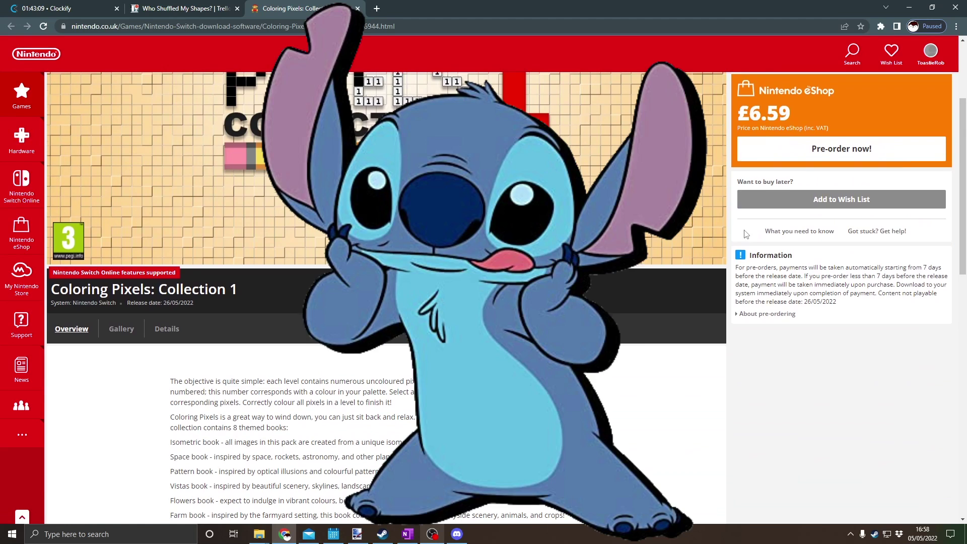
pyautogui.scroll(2, 745, 232)
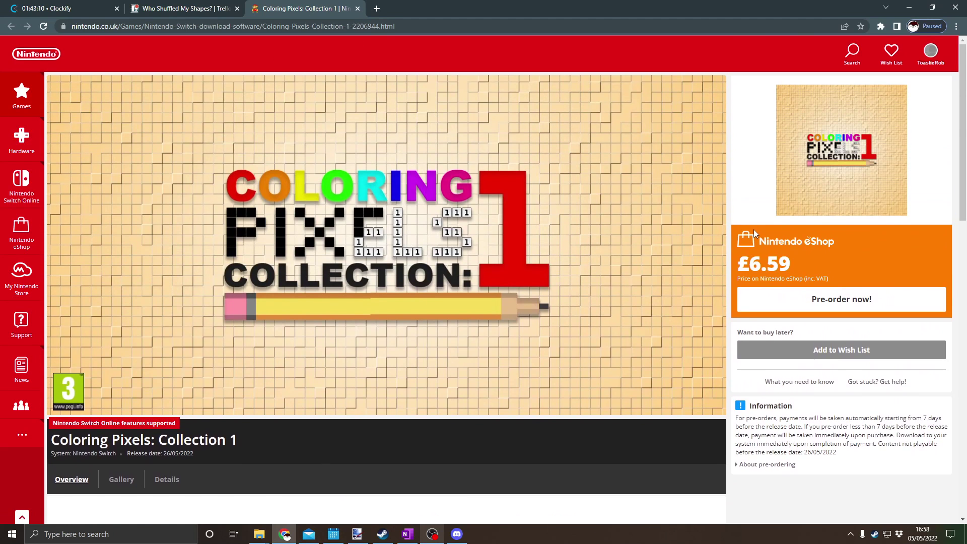
pyautogui.scroll(-1, 754, 228)
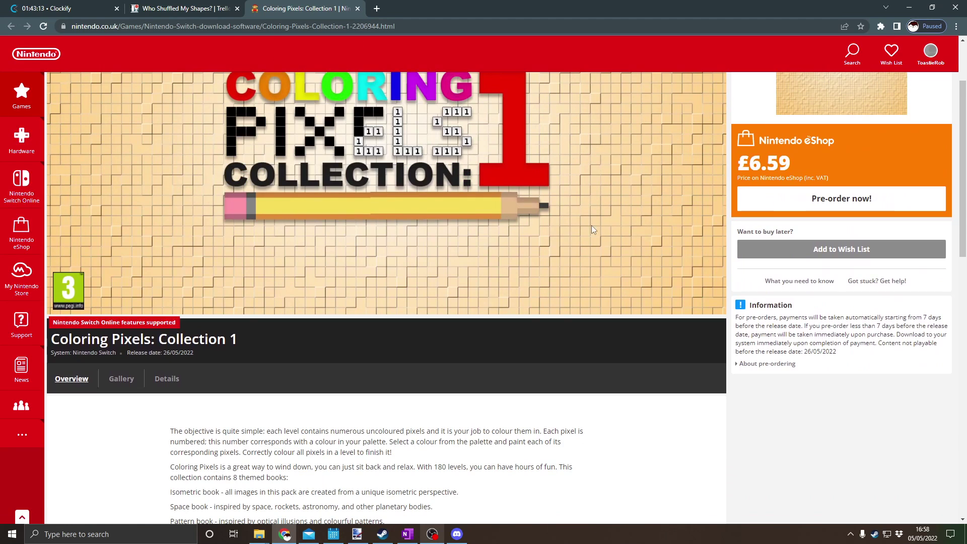
# Highlight the £6.59 Collection 1 pre-order price, then return to OneNote
pyautogui.moveTo(743, 162); pyautogui.dragTo(794, 157)
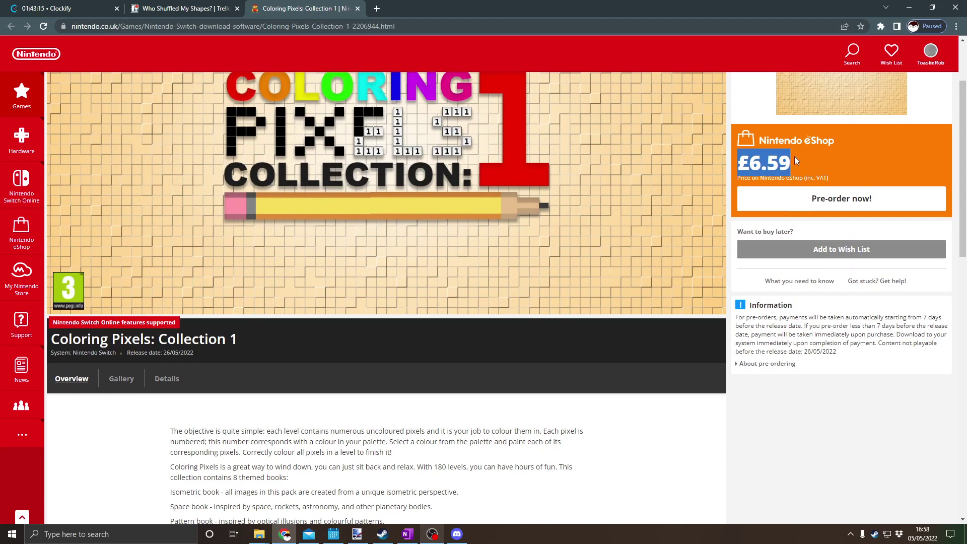
pyautogui.click(799, 159)
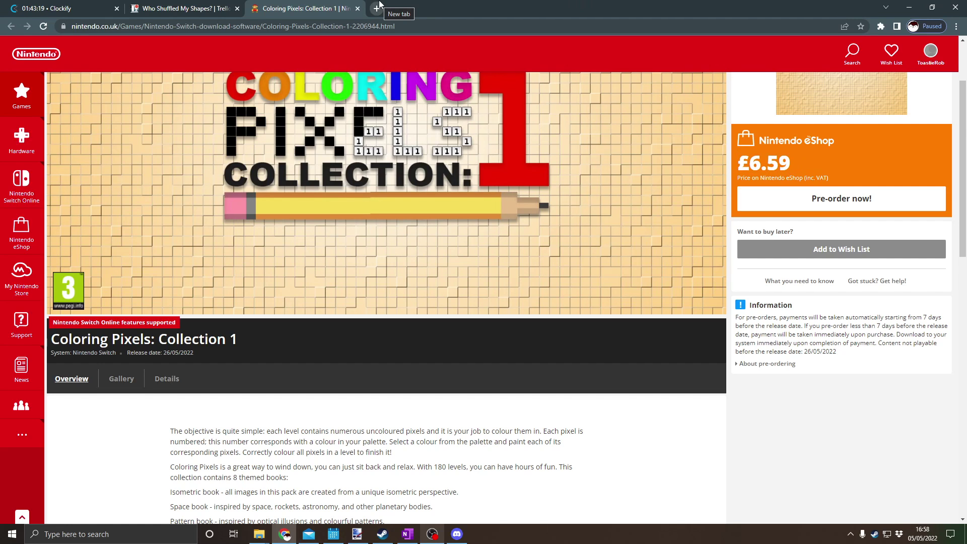
pyautogui.click(909, 8)
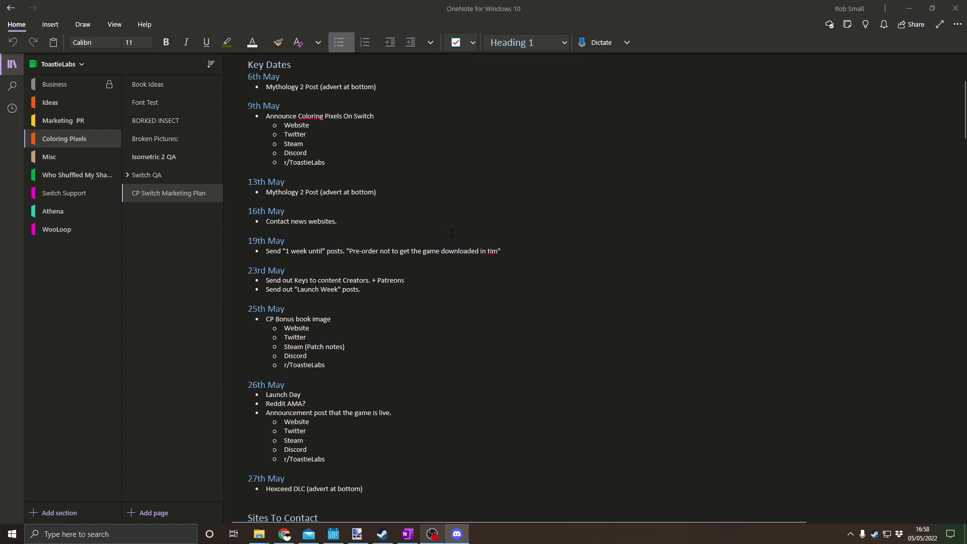
pyautogui.scroll(2, 622, 270)
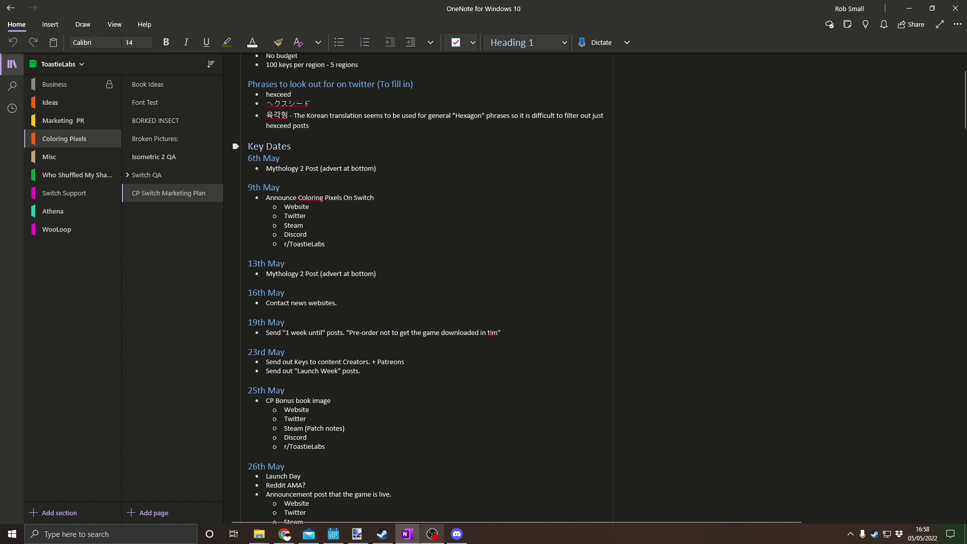
pyautogui.moveTo(247, 147); pyautogui.dragTo(451, 455)
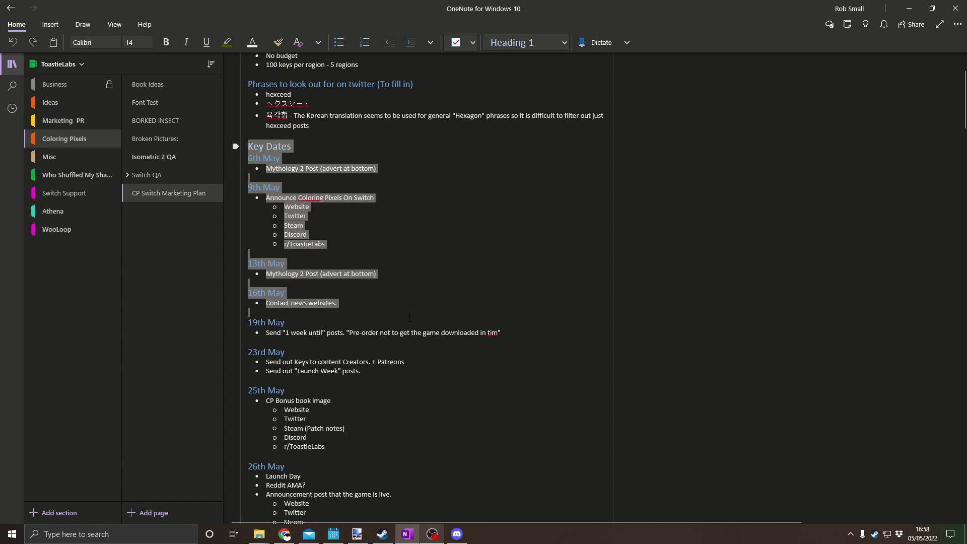
pyautogui.click(452, 454)
pyautogui.scroll(-3, 395, 450)
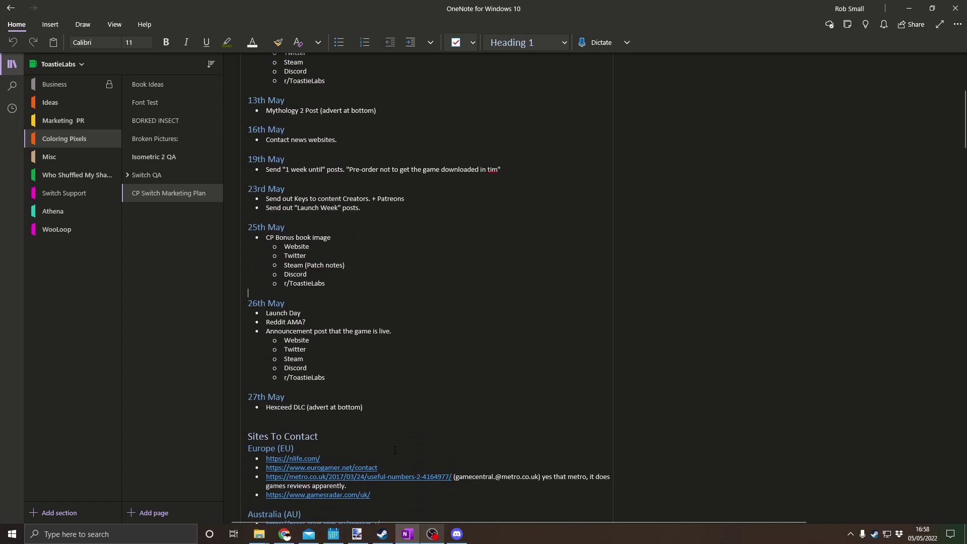
pyautogui.click(387, 376)
pyautogui.scroll(1, 387, 376)
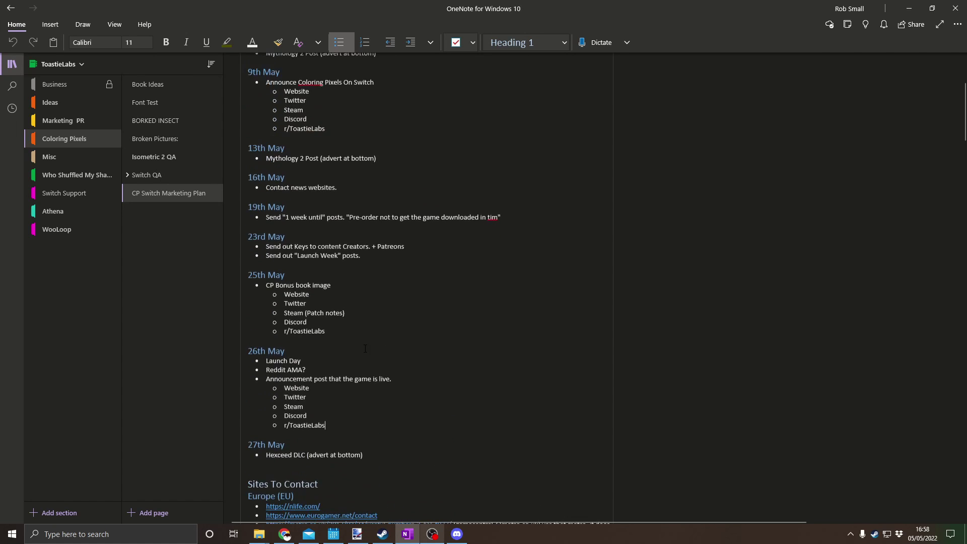
pyautogui.scroll(-1, 373, 373)
pyautogui.moveTo(329, 377)
pyautogui.mouseDown()
pyautogui.moveTo(266, 331)
pyautogui.moveTo(266, 313)
pyautogui.mouseUp()
pyautogui.click(310, 340)
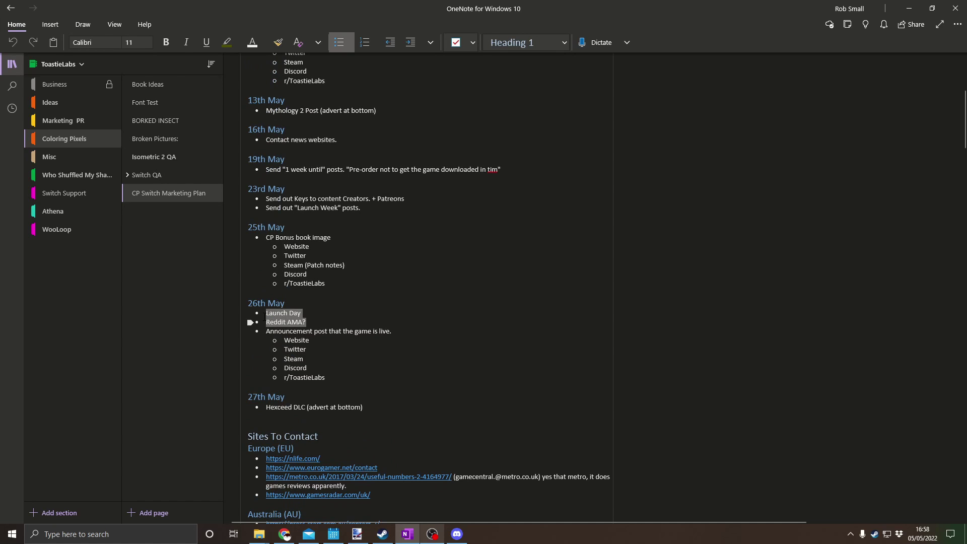
pyautogui.click(386, 291)
pyautogui.scroll(3, 386, 282)
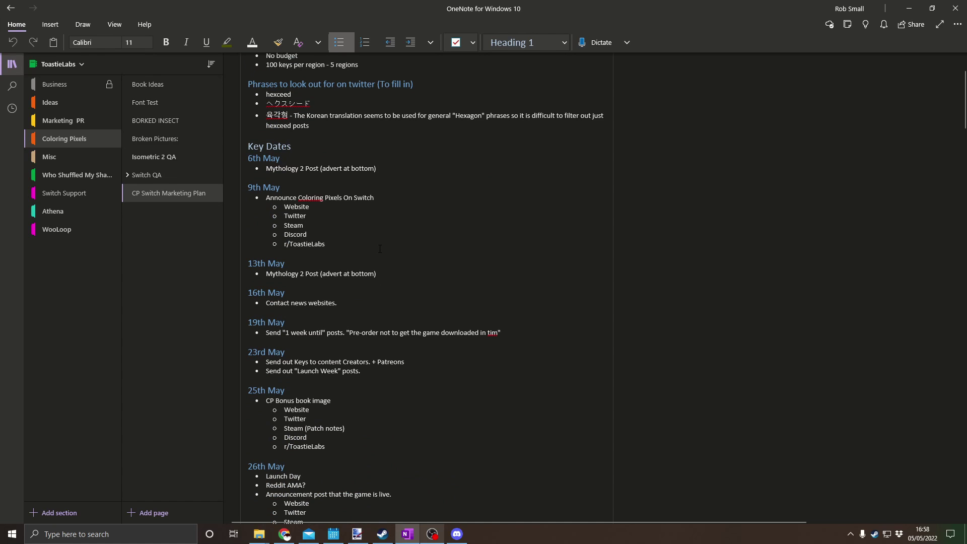
pyautogui.moveTo(327, 244); pyautogui.dragTo(267, 199)
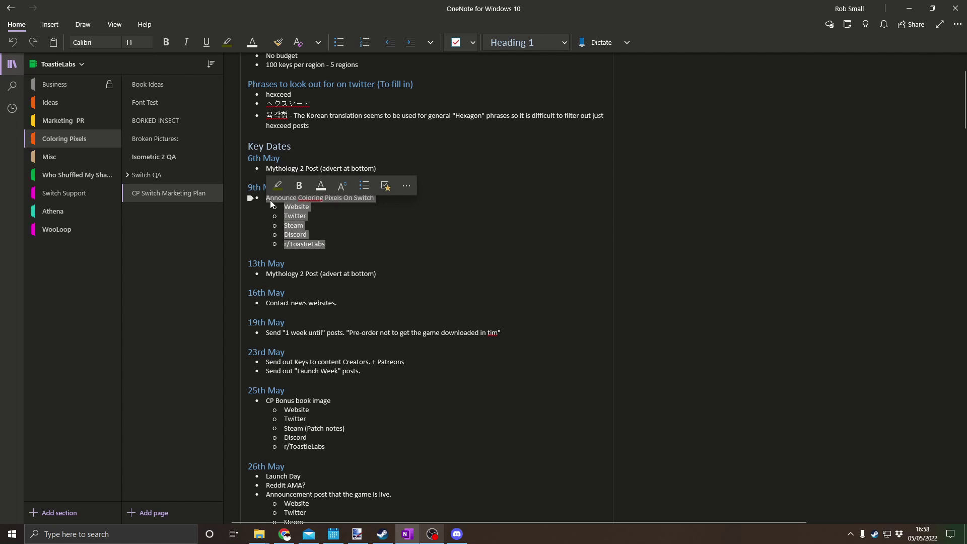
pyautogui.click(270, 200)
pyautogui.scroll(3, 360, 240)
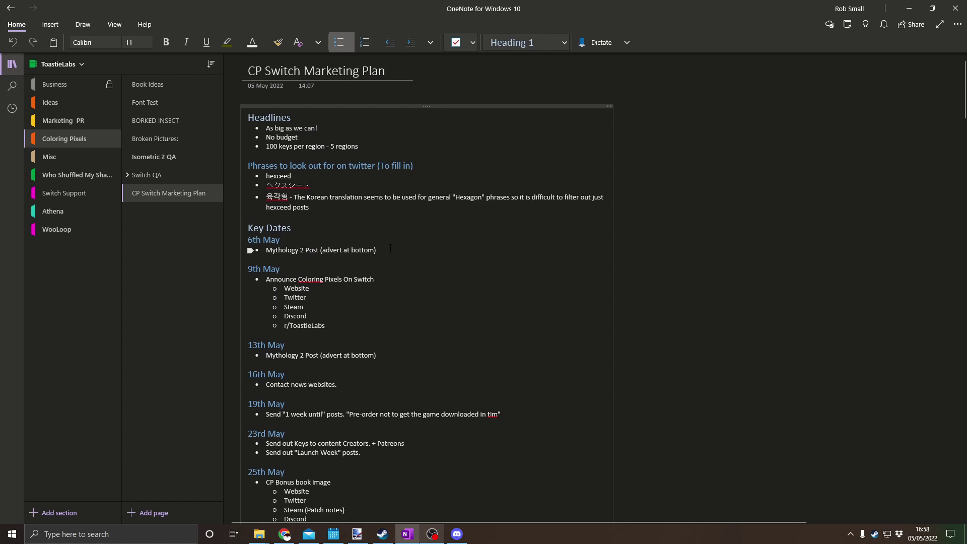
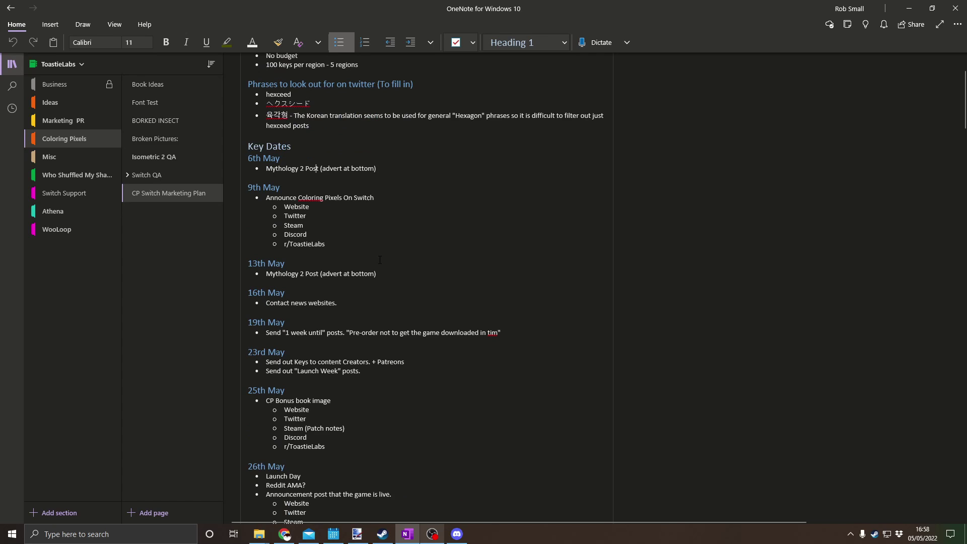
pyautogui.scroll(-3, 380, 259)
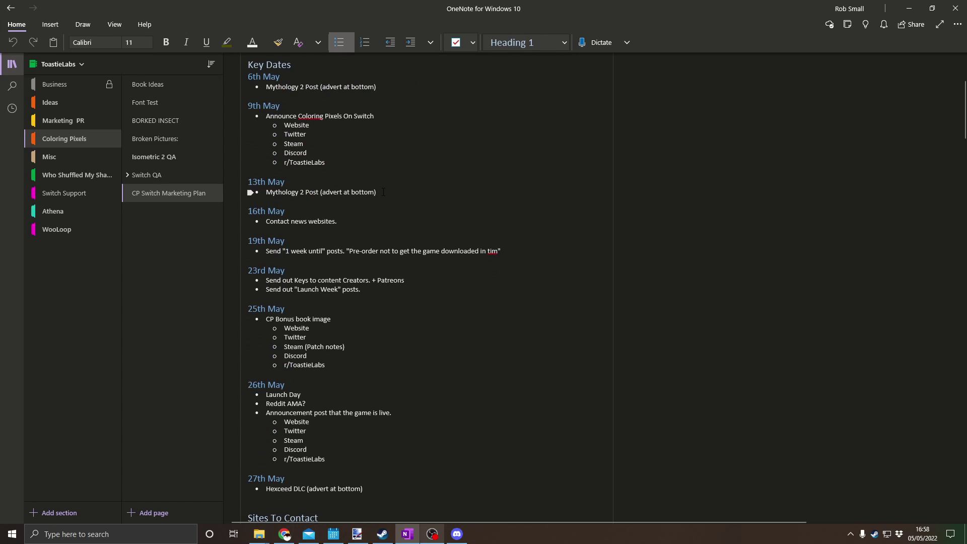
# Find the 13th May advert note, then open the Who Shuffled My Shapes Marketing Plan page
pyautogui.moveTo(377, 192); pyautogui.dragTo(318, 193)
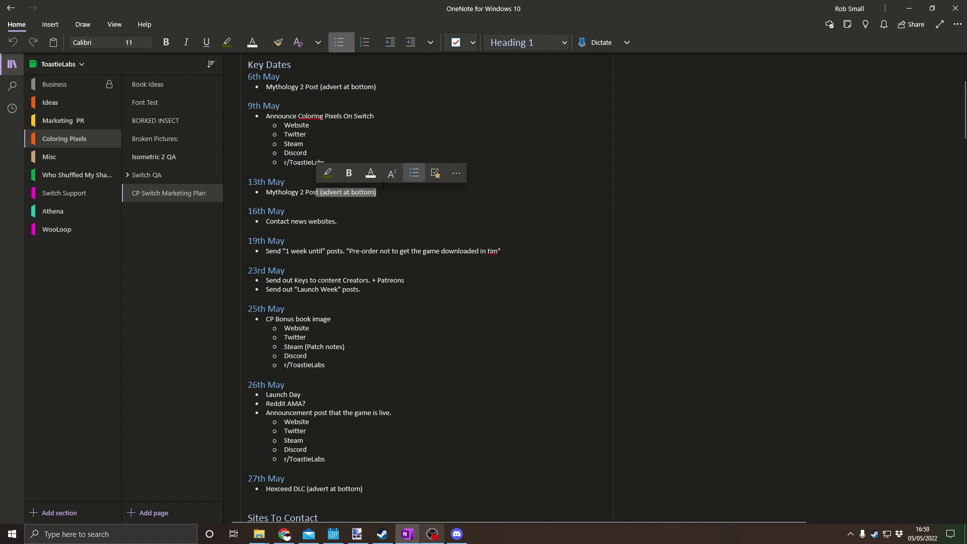
pyautogui.scroll(-3, 380, 242)
pyautogui.scroll(6, 381, 242)
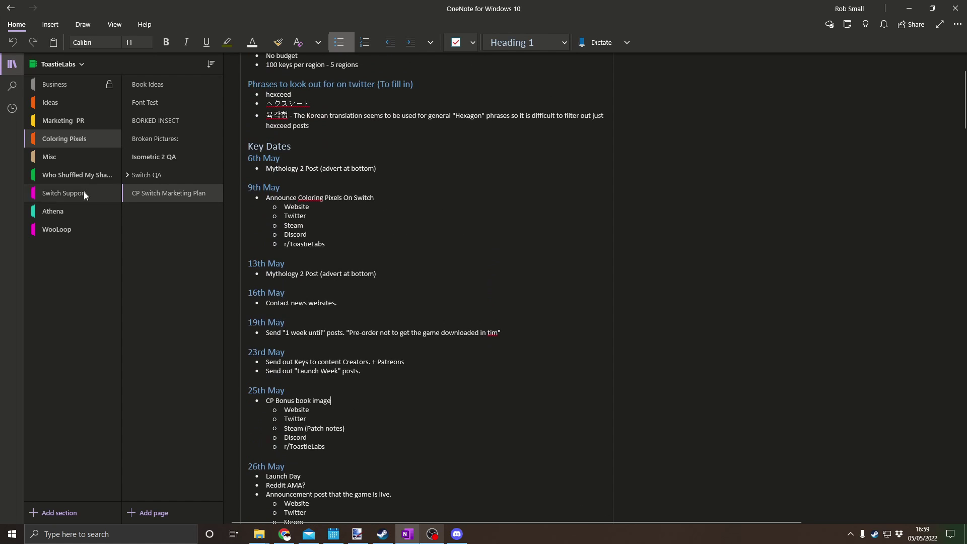
pyautogui.click(69, 177)
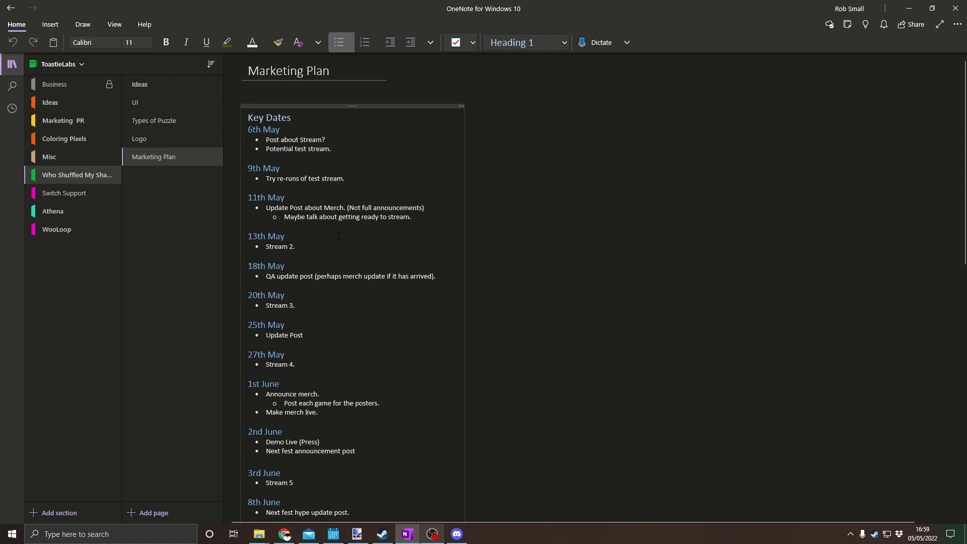
pyautogui.click(339, 237)
pyautogui.moveTo(249, 118); pyautogui.dragTo(393, 212)
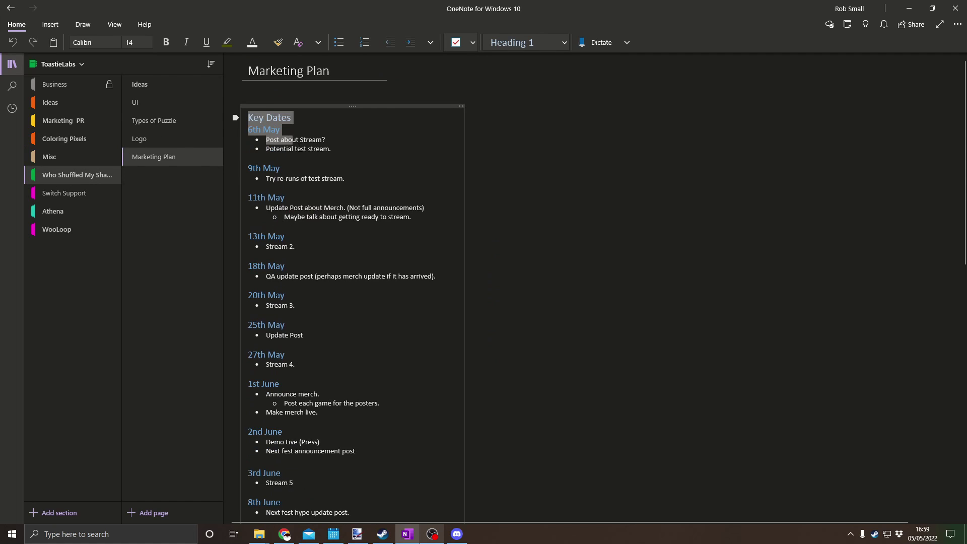
pyautogui.click(381, 237)
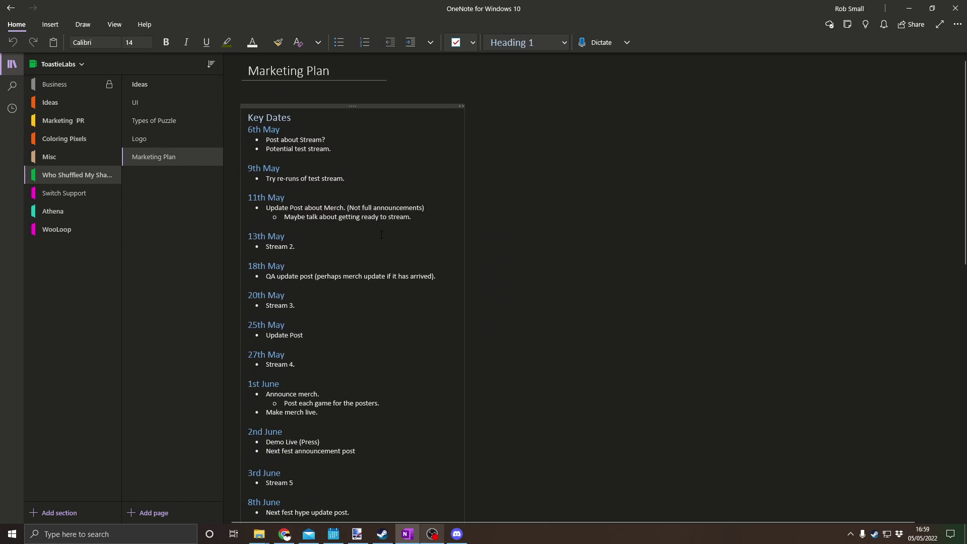
pyautogui.scroll(-5, 382, 235)
pyautogui.scroll(-3, 345, 244)
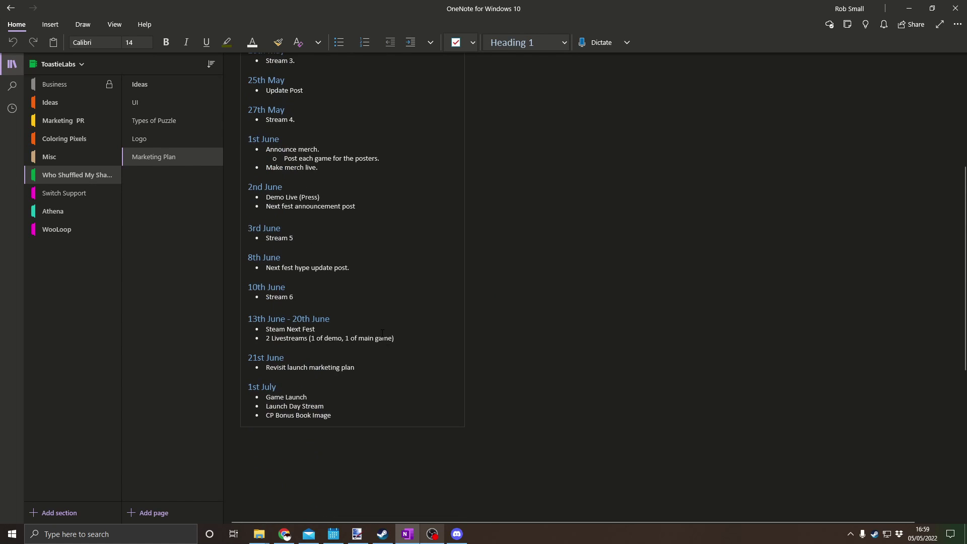
pyautogui.scroll(4, 365, 346)
pyautogui.scroll(4, 365, 345)
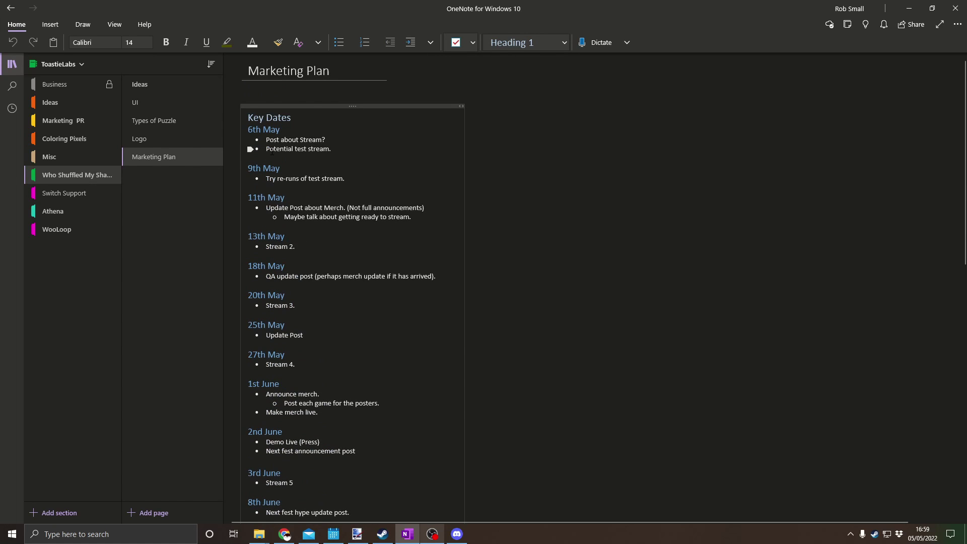
pyautogui.moveTo(248, 118); pyautogui.dragTo(401, 522)
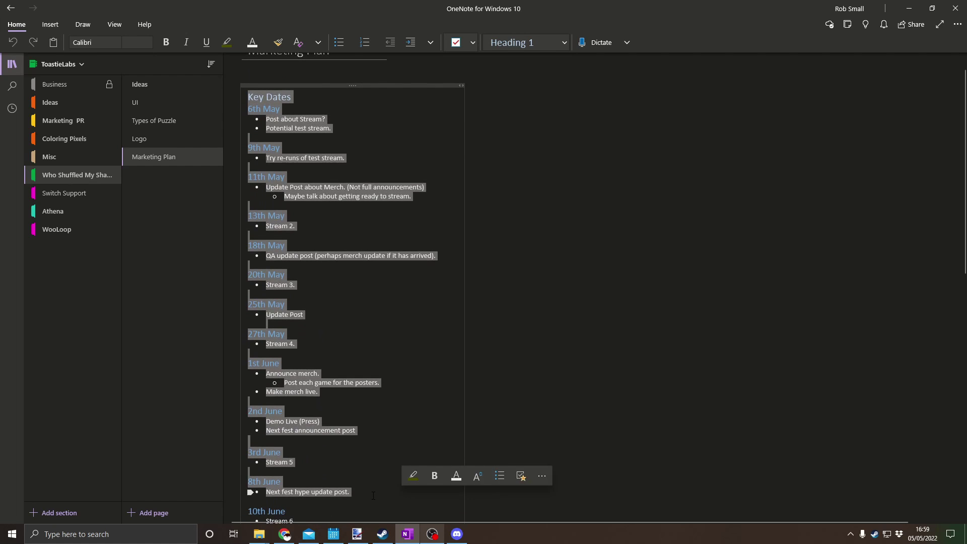
pyautogui.moveTo(351, 493); pyautogui.dragTo(379, 454)
pyautogui.click(326, 452)
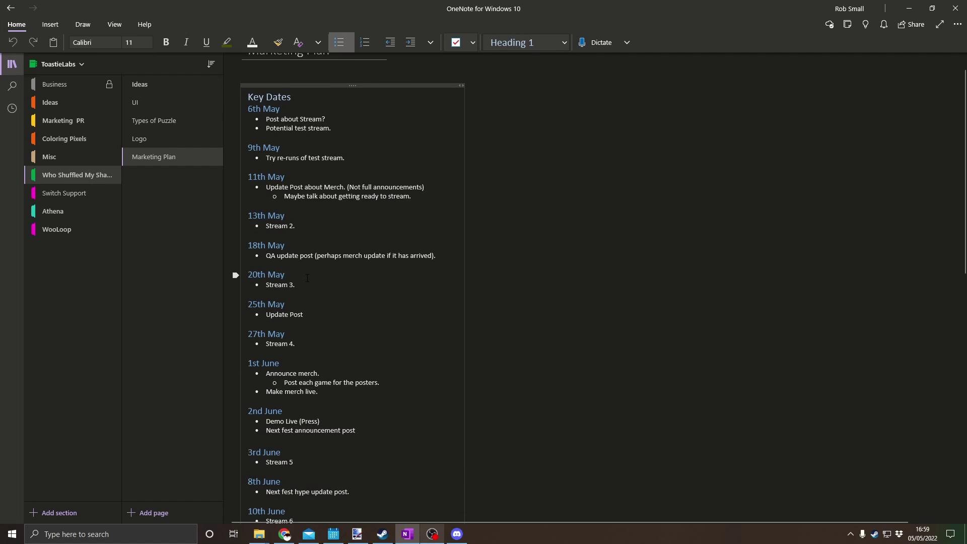
pyautogui.scroll(1, 325, 433)
pyautogui.moveTo(365, 181); pyautogui.dragTo(358, 152)
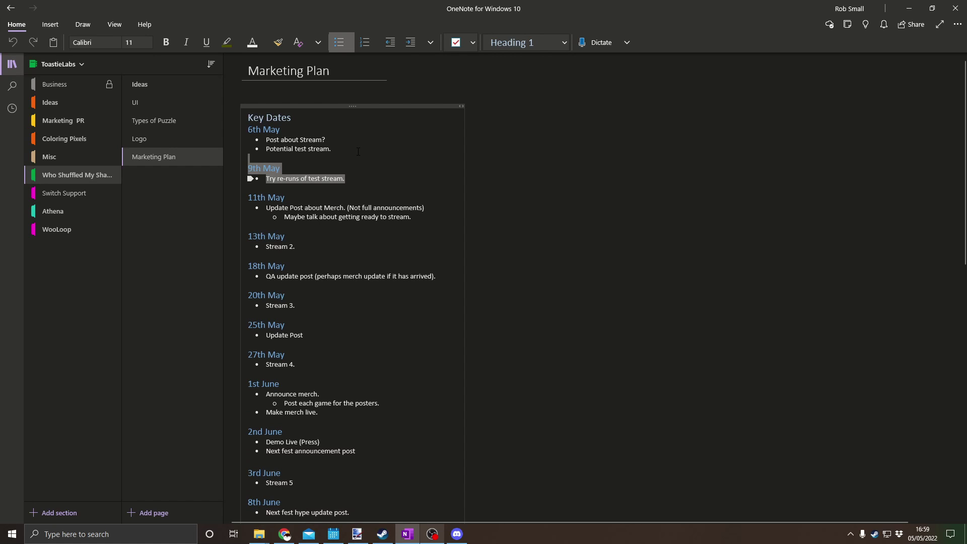
pyautogui.click(381, 535)
pyautogui.scroll(10, 217, 217)
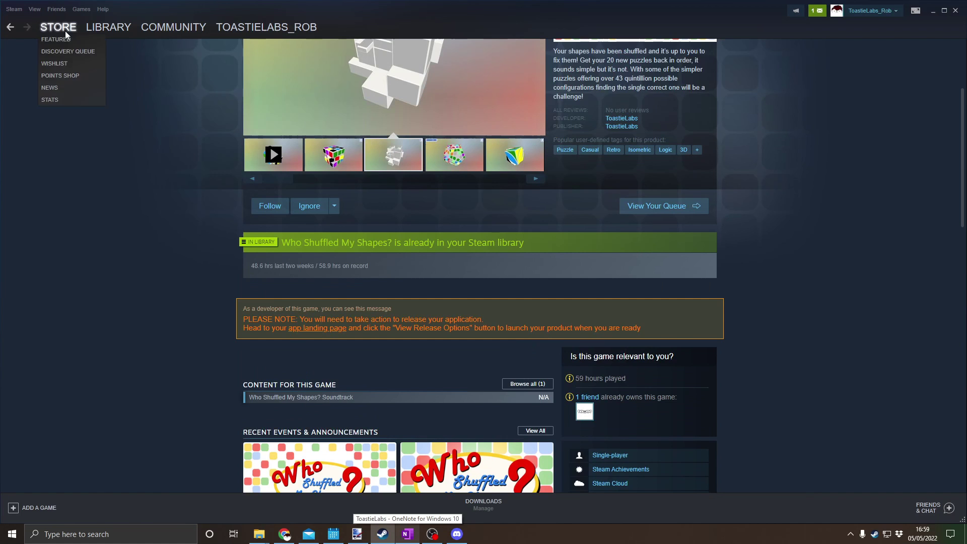
pyautogui.click(58, 27)
pyautogui.scroll(-2, 363, 231)
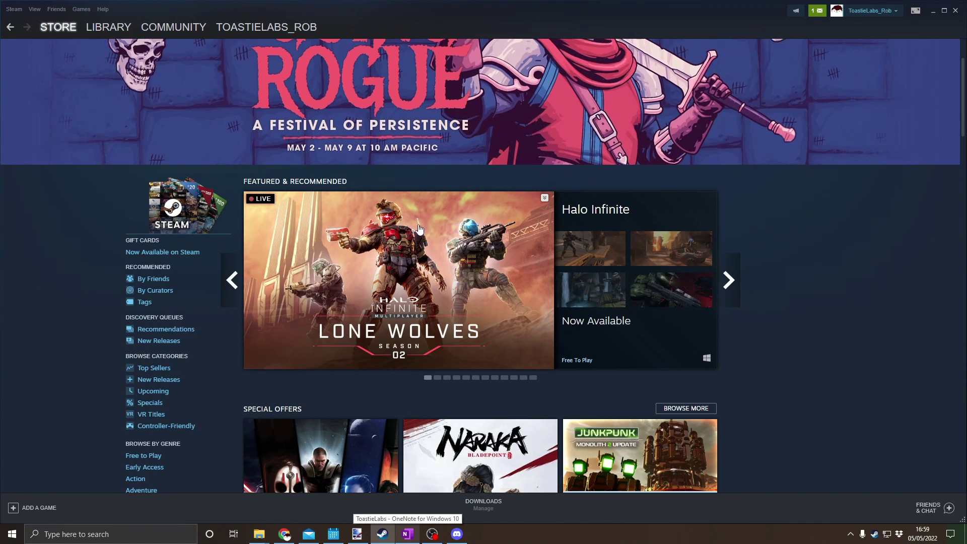
pyautogui.click(364, 231)
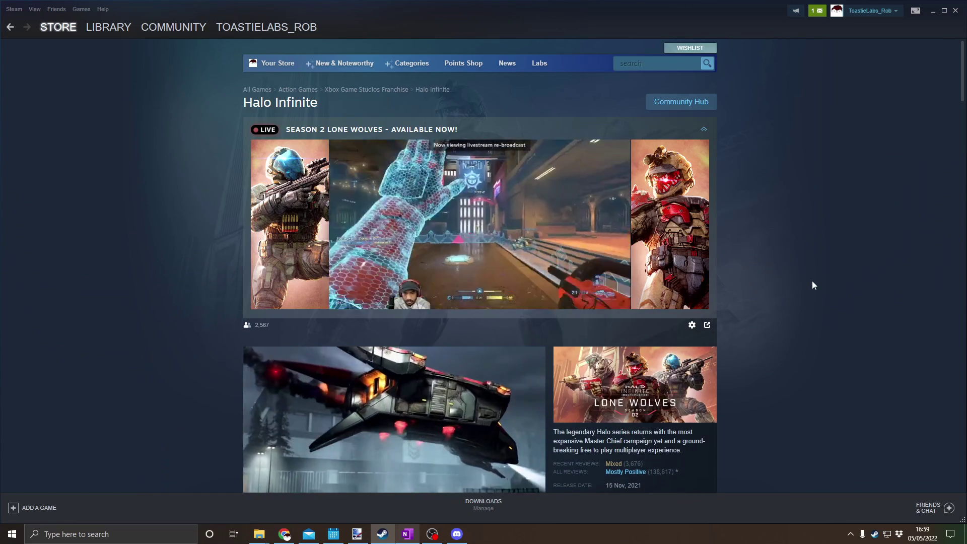
pyautogui.click(934, 10)
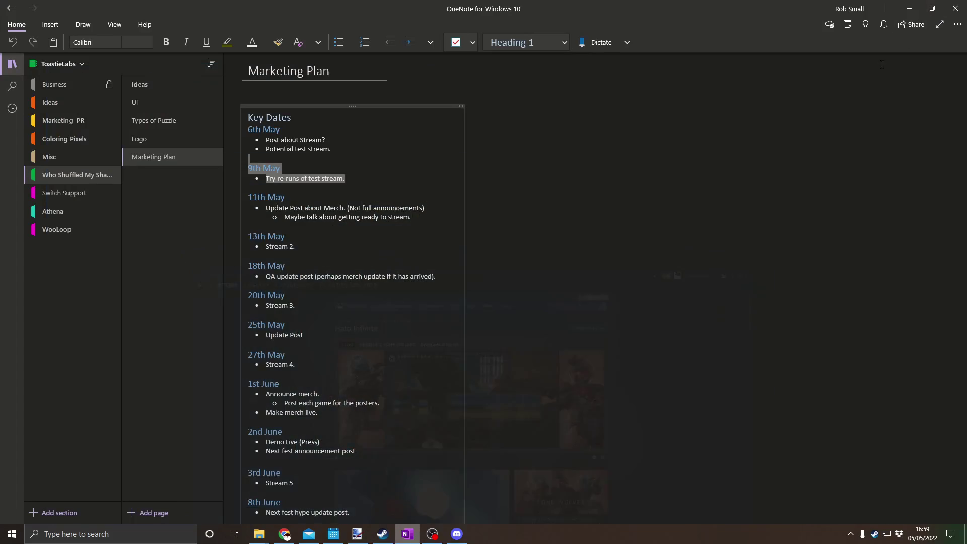
pyautogui.click(342, 307)
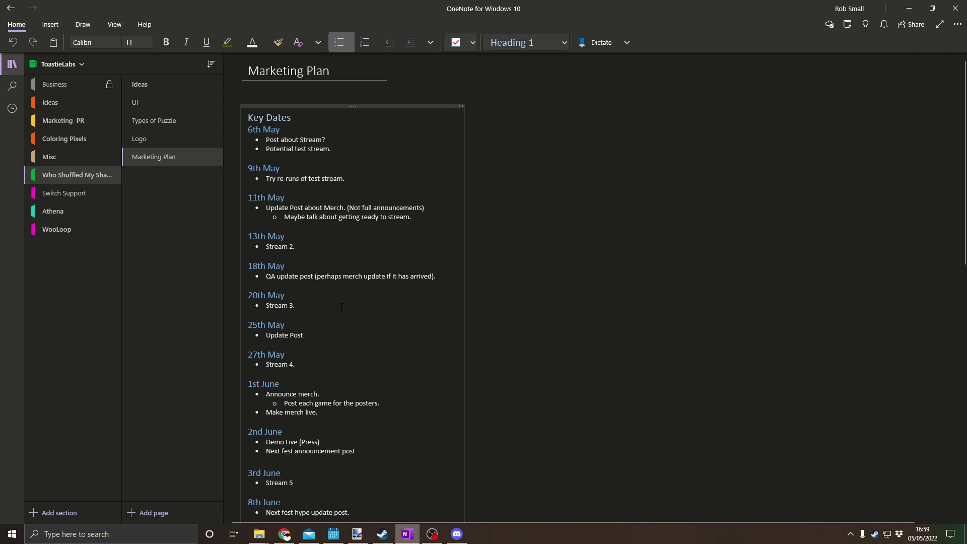
pyautogui.moveTo(325, 246); pyautogui.dragTo(288, 174)
pyautogui.click(333, 249)
pyautogui.scroll(-5, 334, 291)
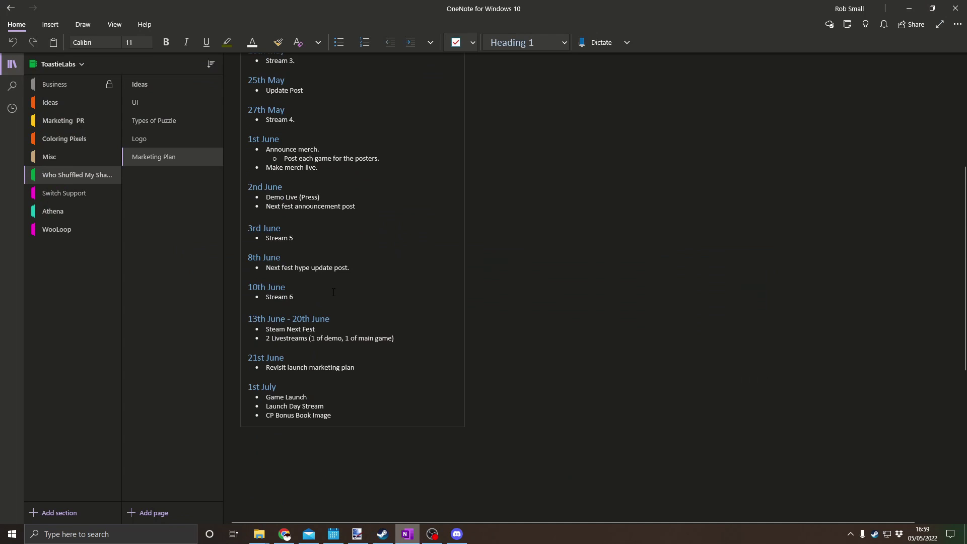
pyautogui.scroll(3, 334, 289)
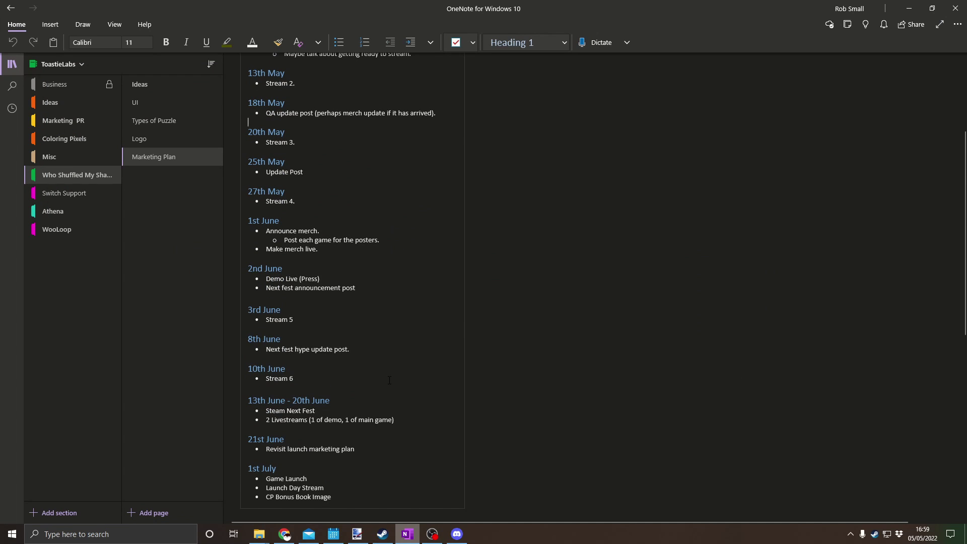
pyautogui.moveTo(302, 381); pyautogui.dragTo(318, 220)
pyautogui.click(324, 227)
pyautogui.scroll(-5, 324, 227)
pyautogui.moveTo(332, 334); pyautogui.dragTo(248, 237)
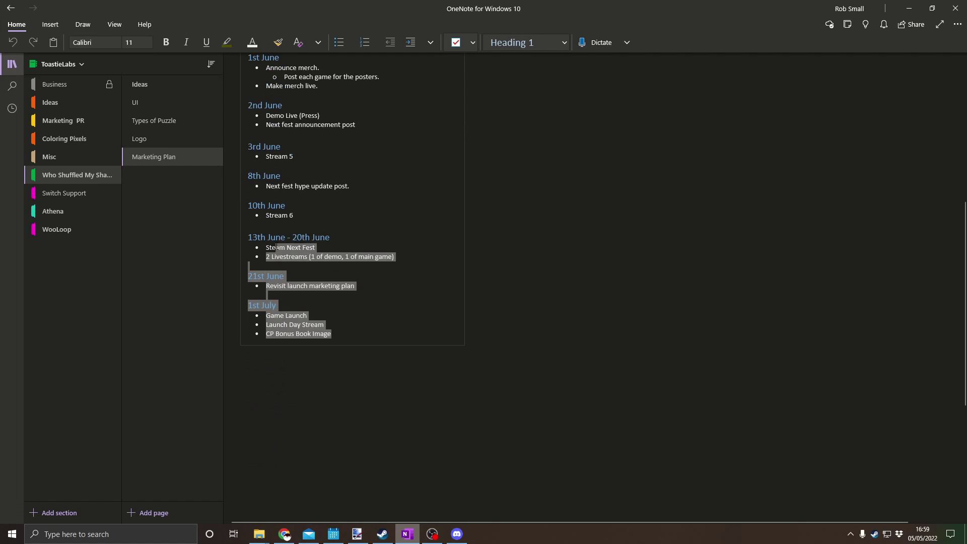
pyautogui.click(378, 295)
pyautogui.scroll(5, 380, 295)
pyautogui.scroll(5, 378, 295)
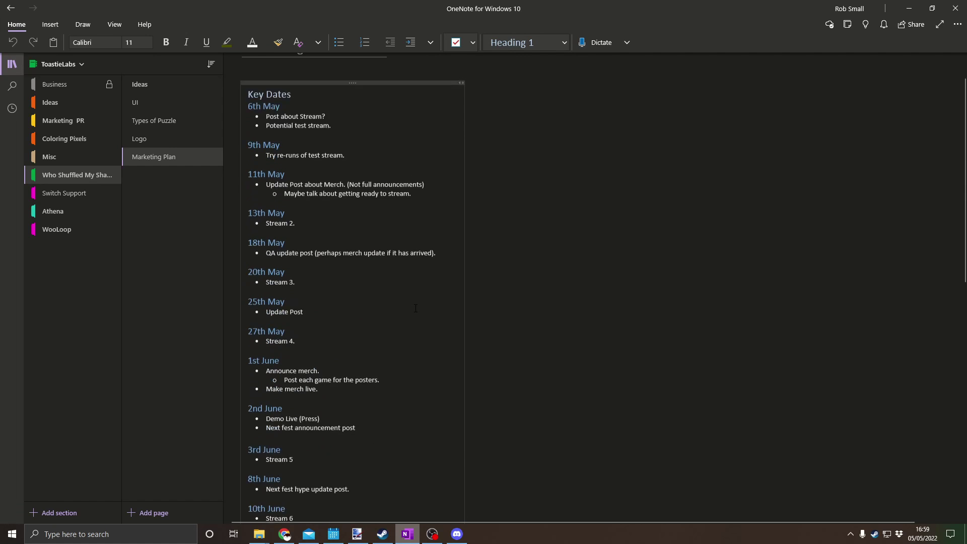
pyautogui.moveTo(407, 490); pyautogui.dragTo(250, 114)
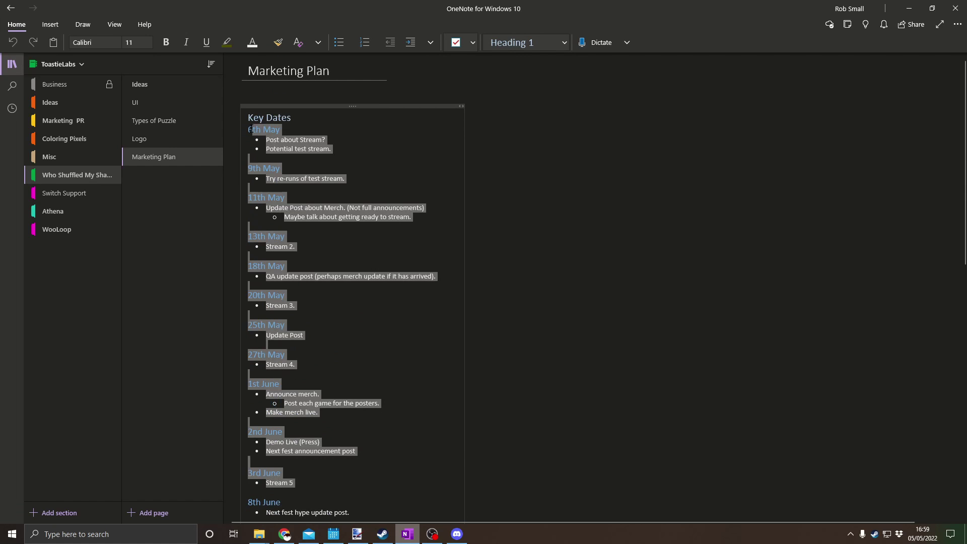
pyautogui.click(250, 179)
pyautogui.moveTo(330, 200); pyautogui.dragTo(317, 234)
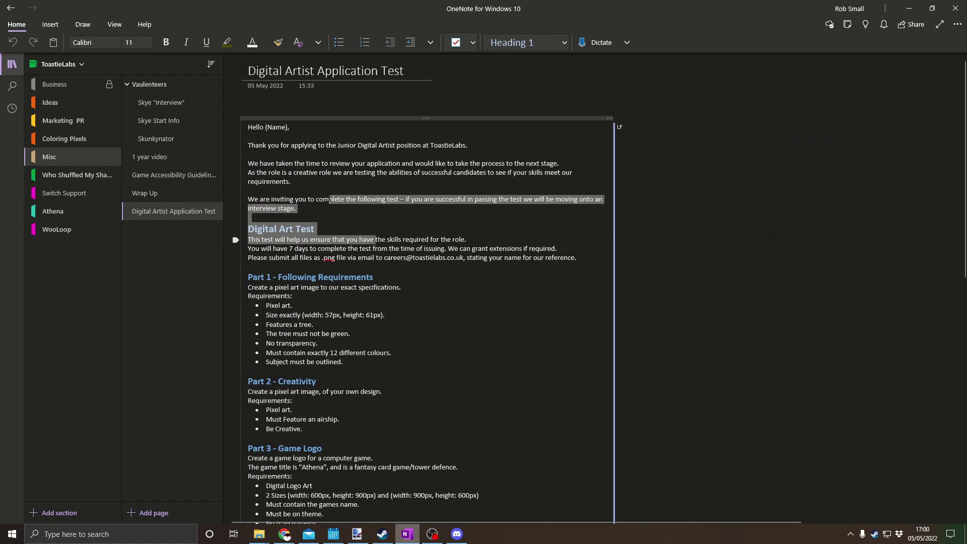
pyautogui.click(374, 220)
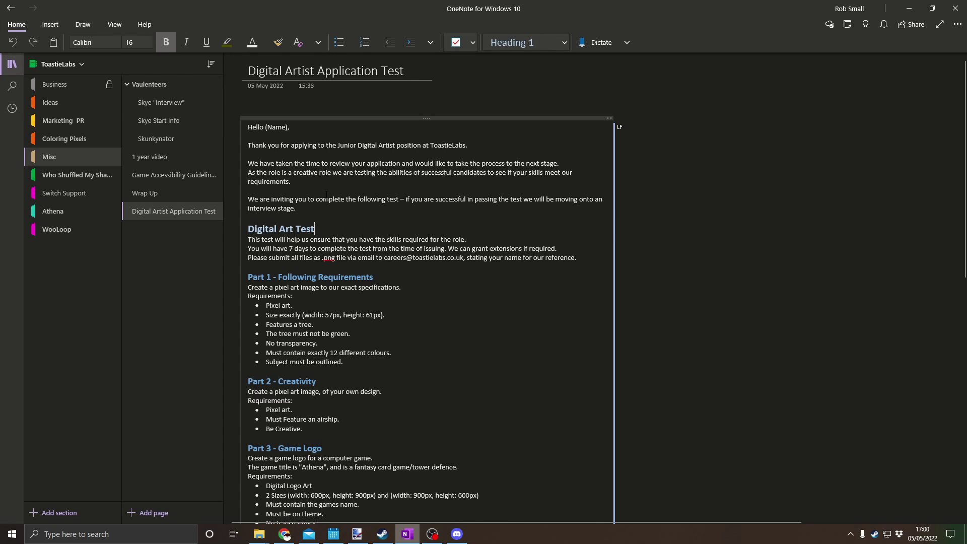
pyautogui.hotkey('shift', 'Up')
pyautogui.hotkey('shift', 'Up')
pyautogui.hotkey('shift', 'Up')
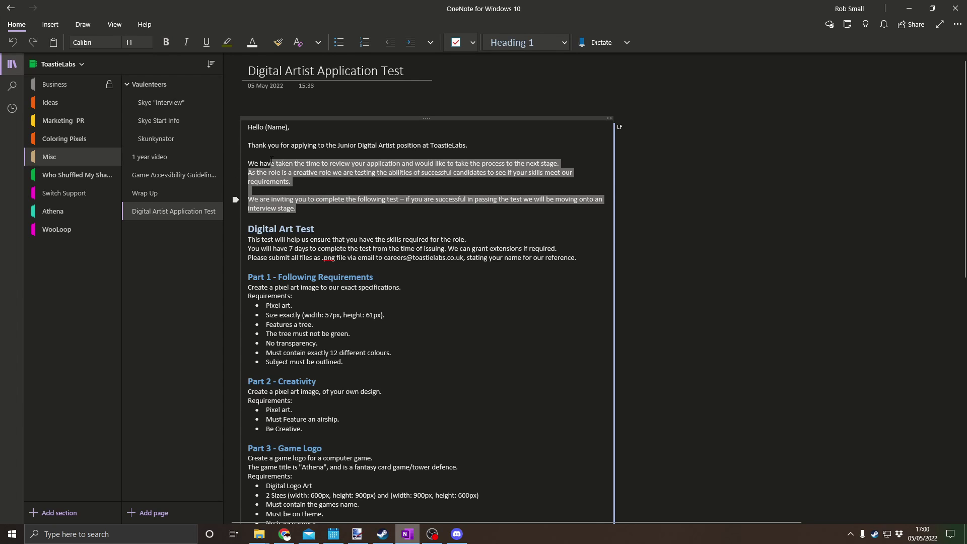
pyautogui.click(351, 172)
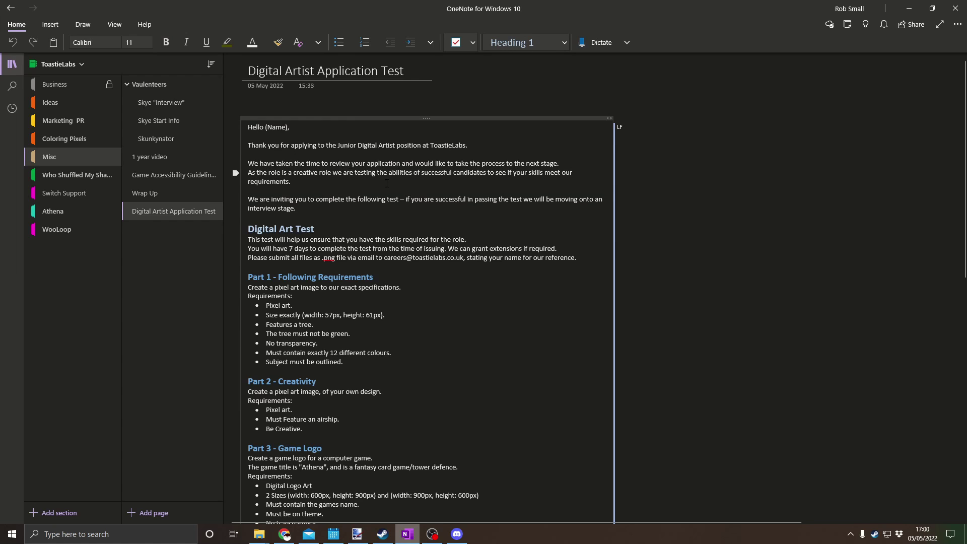
pyautogui.scroll(-3, 326, 207)
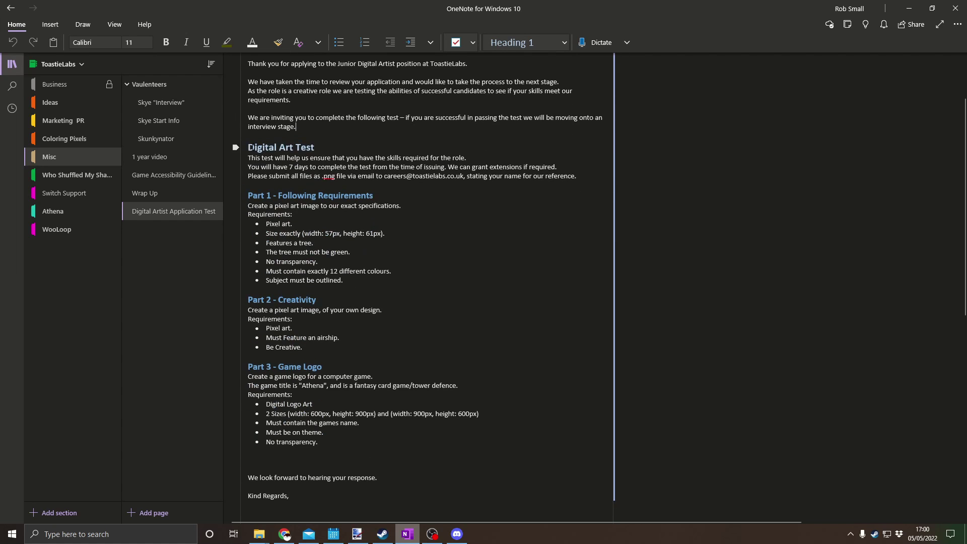
pyautogui.moveTo(248, 146); pyautogui.dragTo(445, 449)
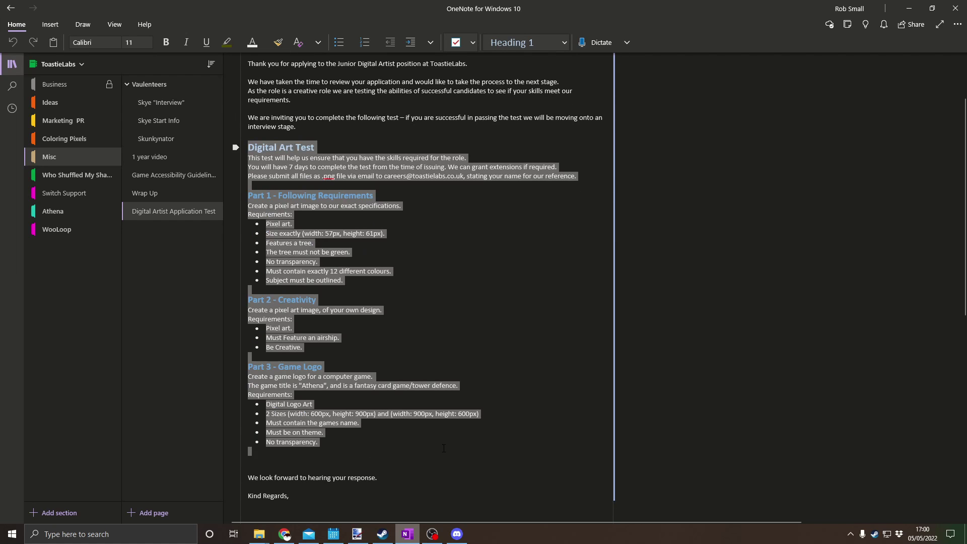
pyautogui.click(426, 458)
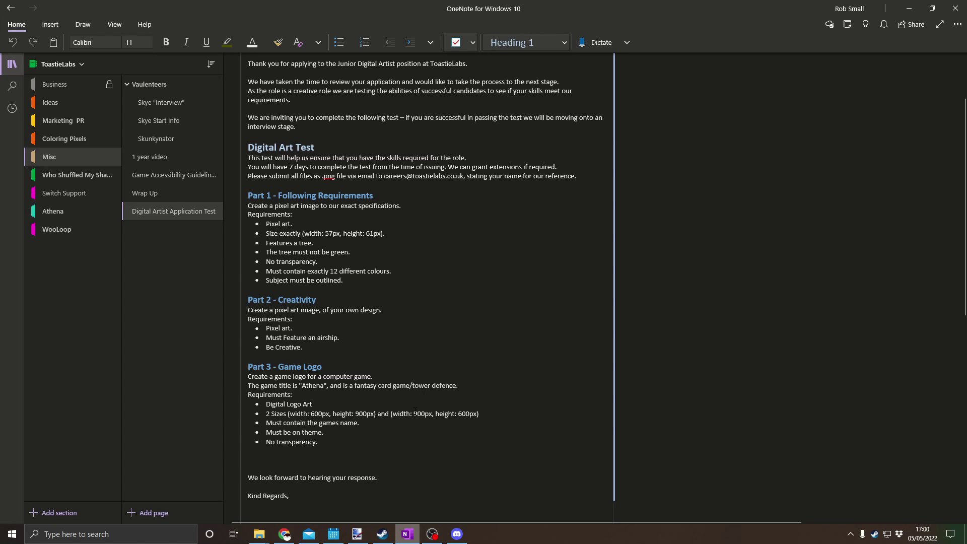
pyautogui.moveTo(325, 446)
pyautogui.mouseDown()
pyautogui.moveTo(248, 195)
pyautogui.moveTo(393, 280)
pyautogui.moveTo(253, 195)
pyautogui.mouseUp()
pyautogui.click(252, 215)
pyautogui.click(348, 280)
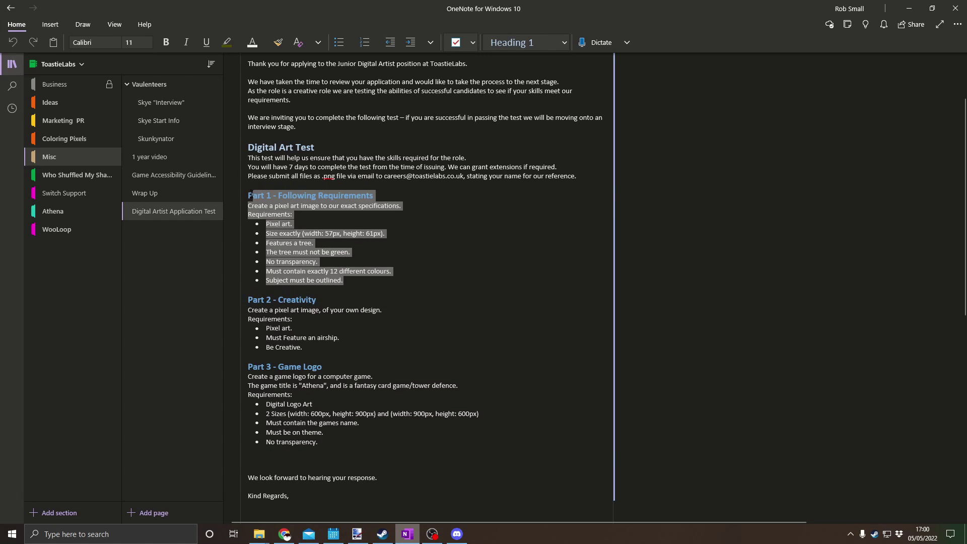
pyautogui.click(280, 251)
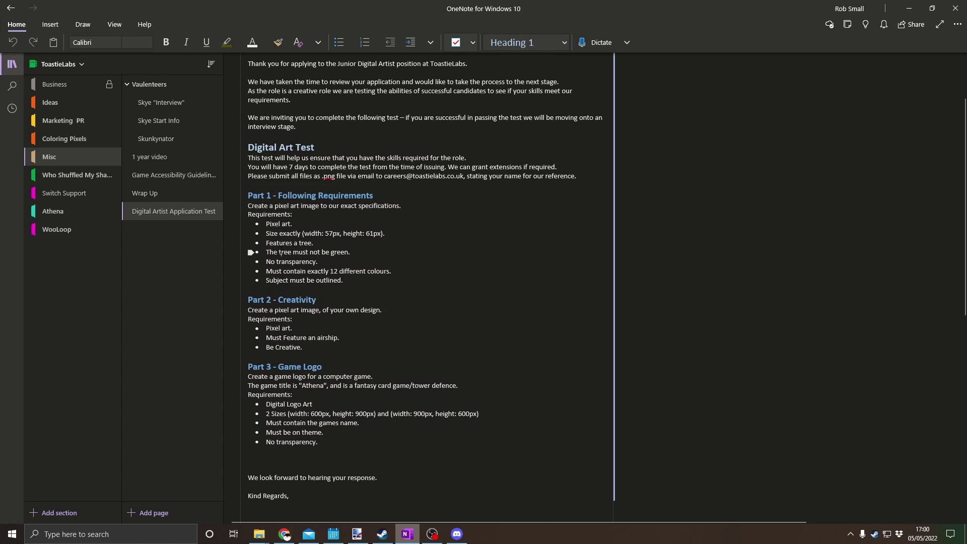
pyautogui.moveTo(303, 348)
pyautogui.mouseDown()
pyautogui.moveTo(266, 328)
pyautogui.moveTo(303, 347)
pyautogui.mouseUp()
pyautogui.click(266, 348)
pyautogui.click(266, 328)
pyautogui.scroll(-3, 250, 323)
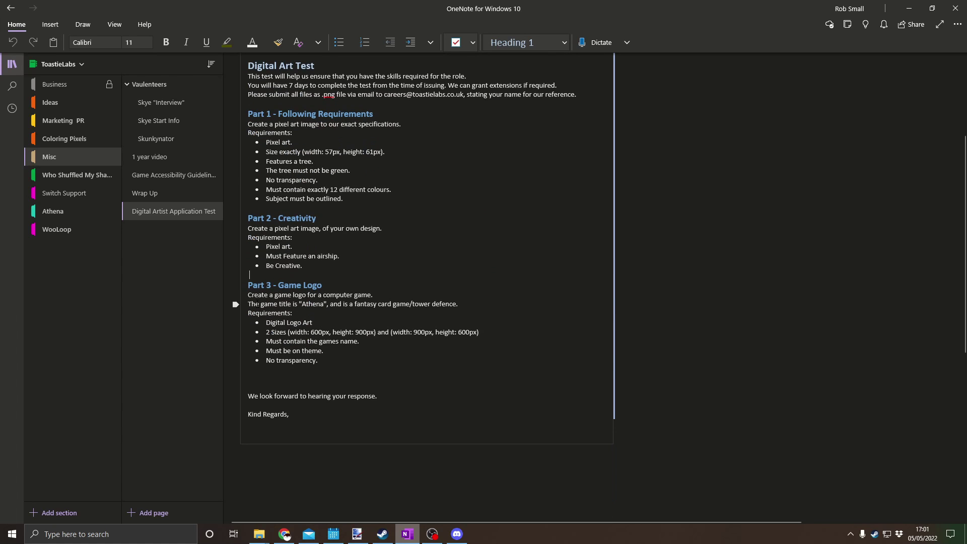
pyautogui.moveTo(248, 286); pyautogui.dragTo(318, 359)
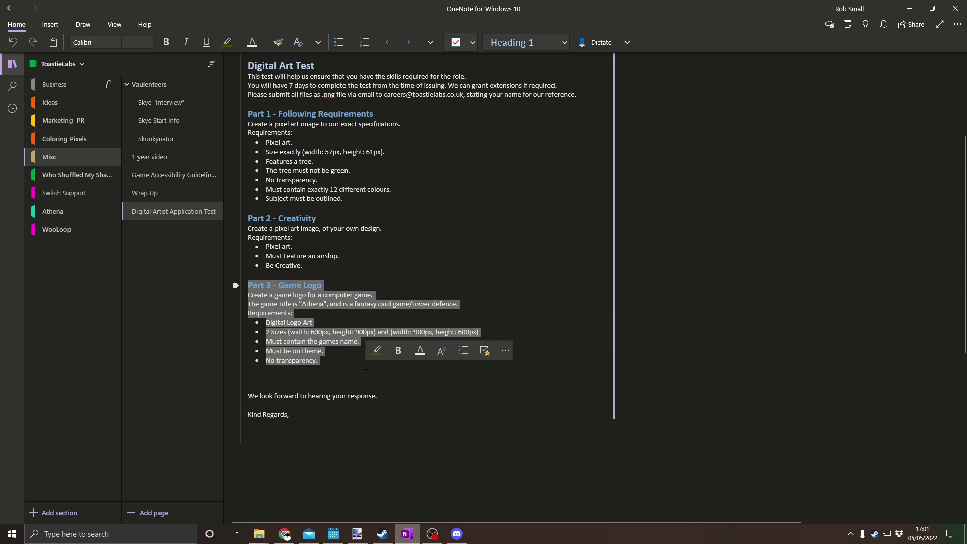
pyautogui.click(401, 335)
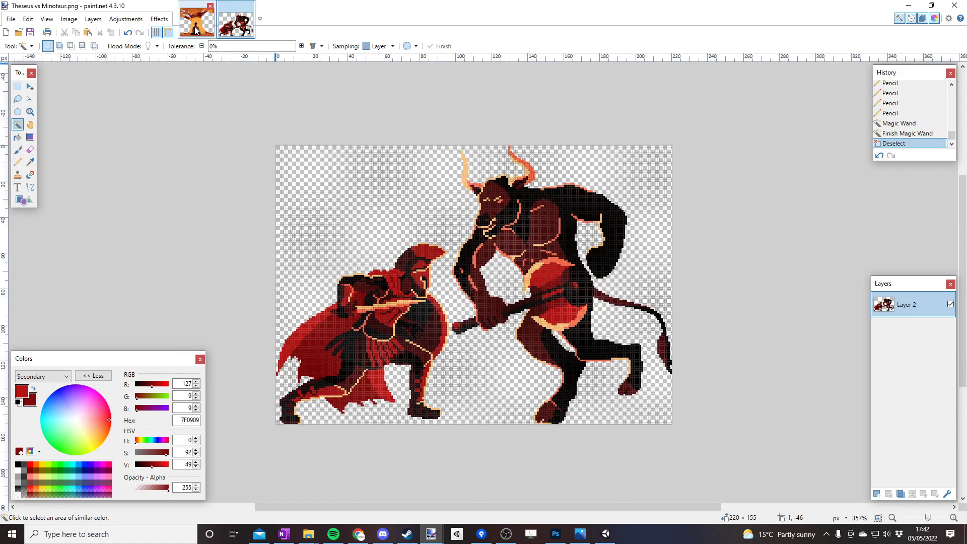
# Compare Enlightenment.png with Theseus vs Minotaur.png, nudging the artwork right, then return to Unity
pyautogui.click(196, 31)
pyautogui.scroll(-2, 399, 227)
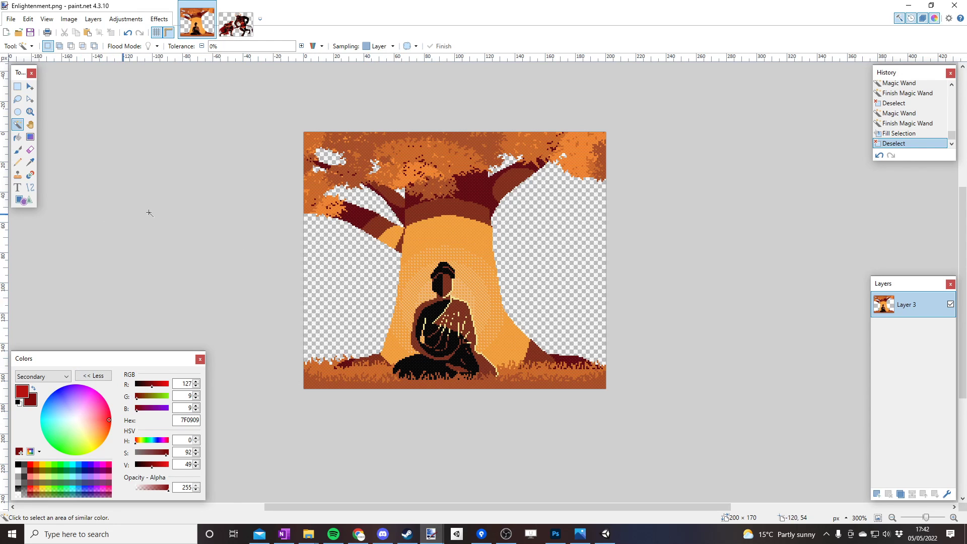
pyautogui.click(236, 22)
pyautogui.scroll(2, 486, 269)
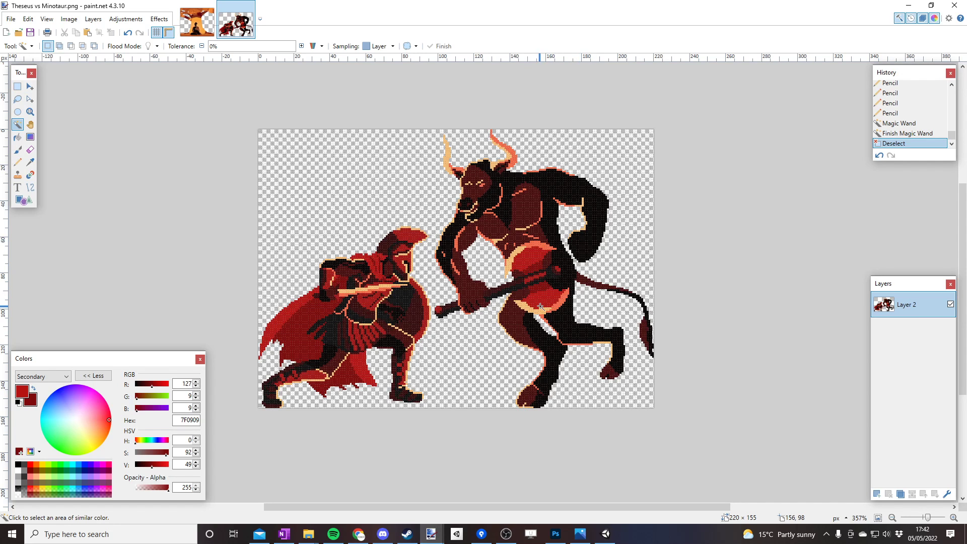
pyautogui.moveTo(487, 266); pyautogui.dragTo(402, 305)
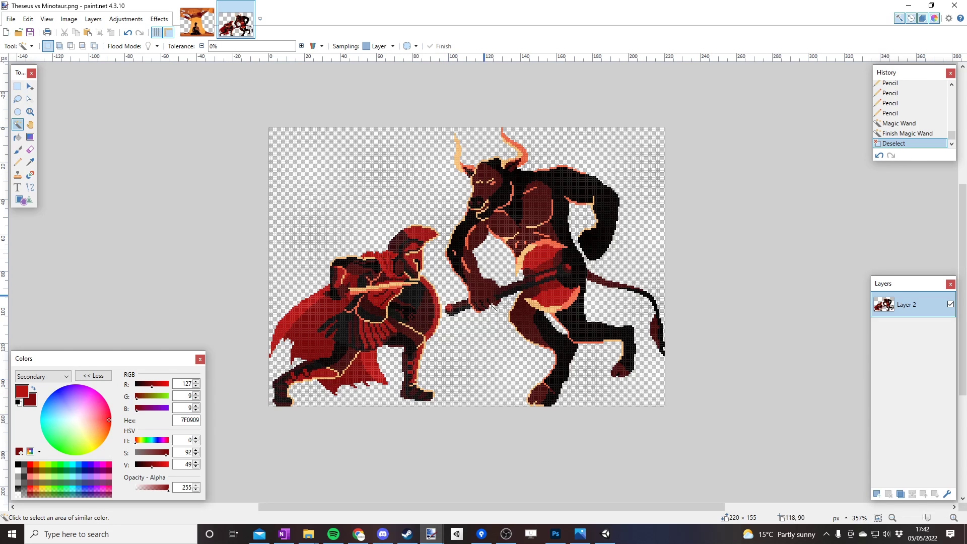
pyautogui.click(456, 534)
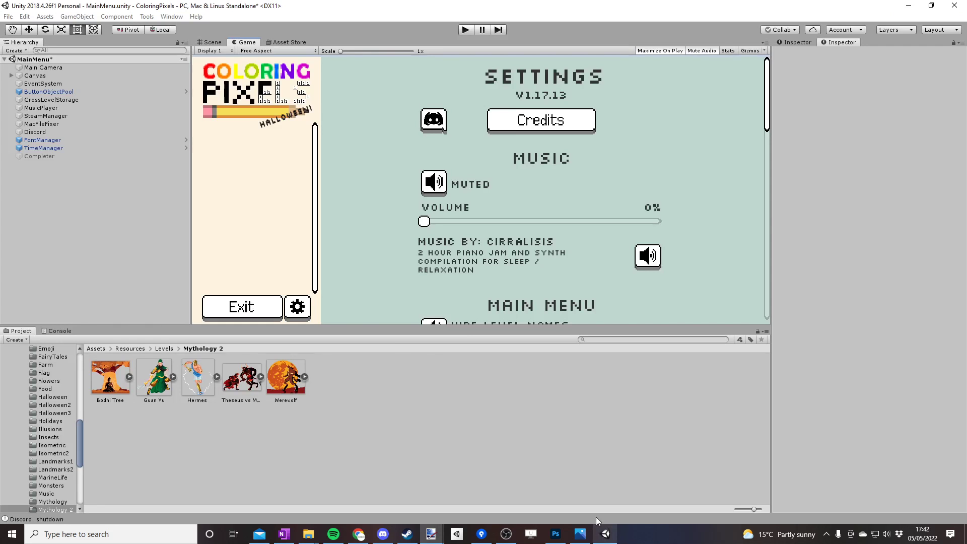
pyautogui.click(465, 29)
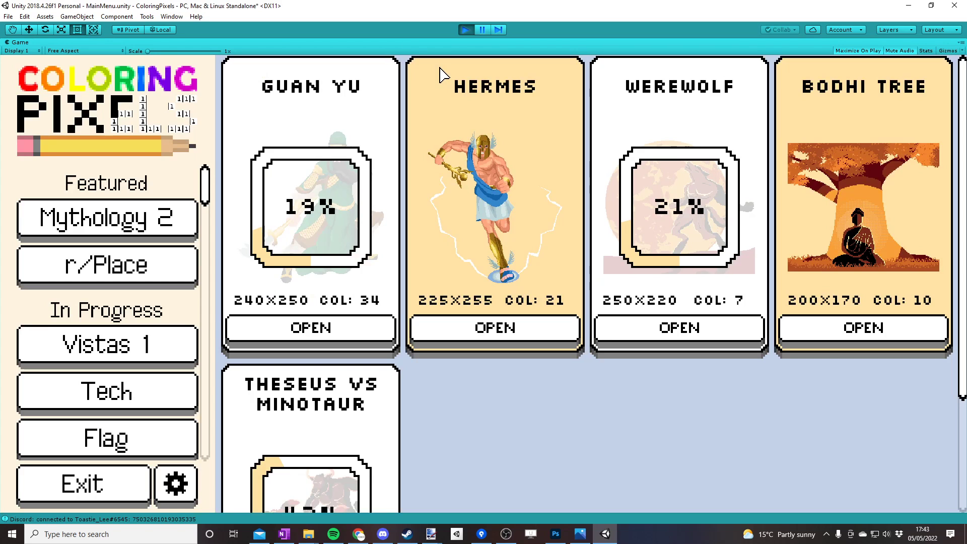
pyautogui.scroll(-2, 492, 189)
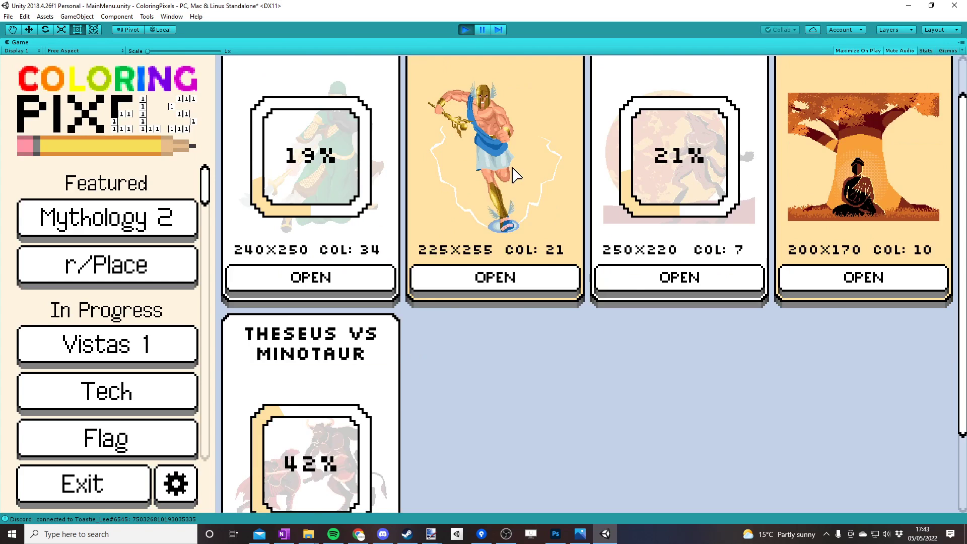
pyautogui.scroll(2, 533, 184)
pyautogui.scroll(-2, 491, 227)
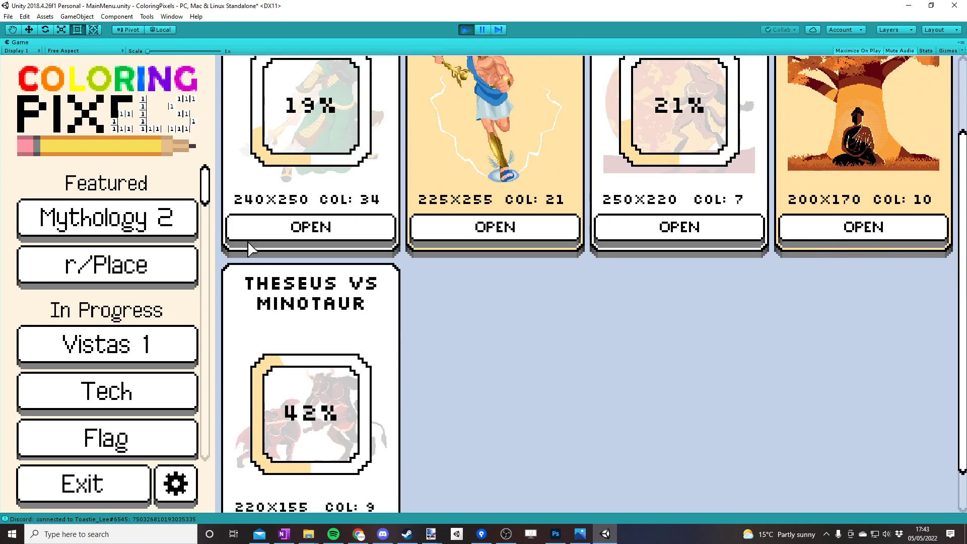
pyautogui.scroll(-1, 257, 302)
pyautogui.scroll(-2, 270, 382)
pyautogui.click(382, 496)
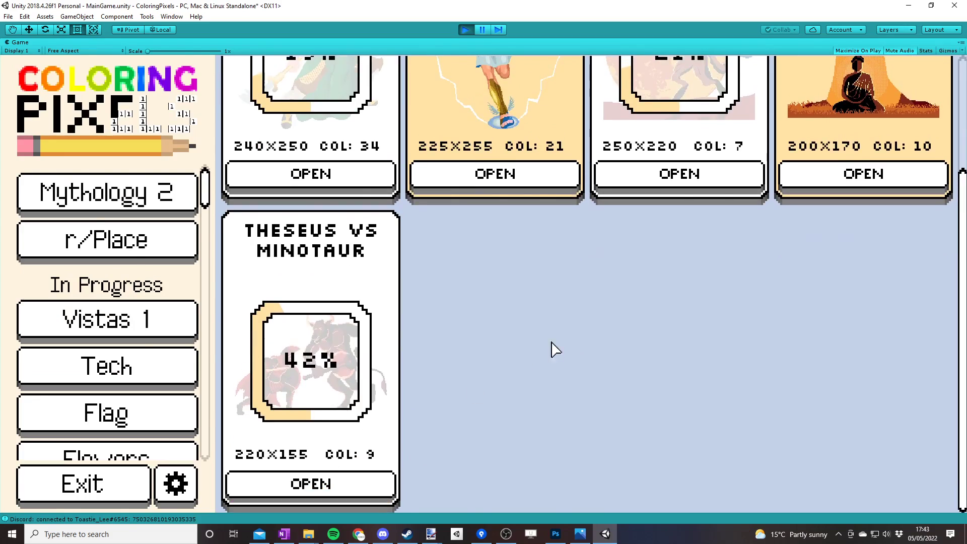
pyautogui.scroll(-5, 549, 378)
pyautogui.scroll(-3, 514, 318)
pyautogui.scroll(-2, 492, 302)
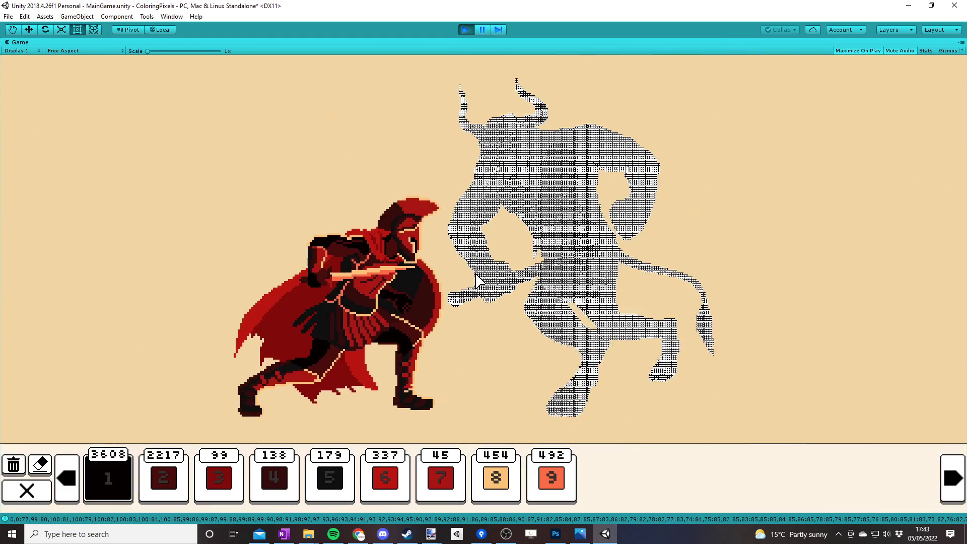
pyautogui.scroll(-1, 488, 301)
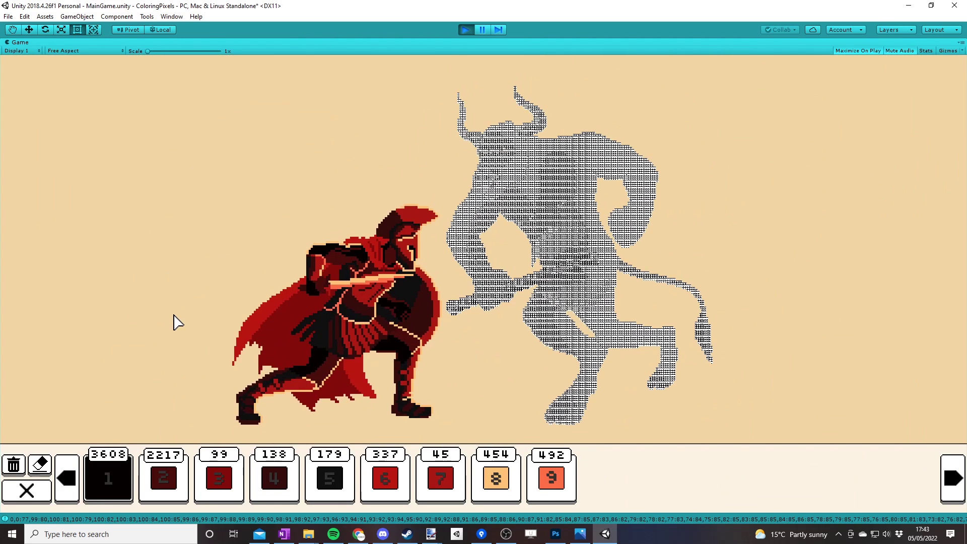
pyautogui.click(466, 29)
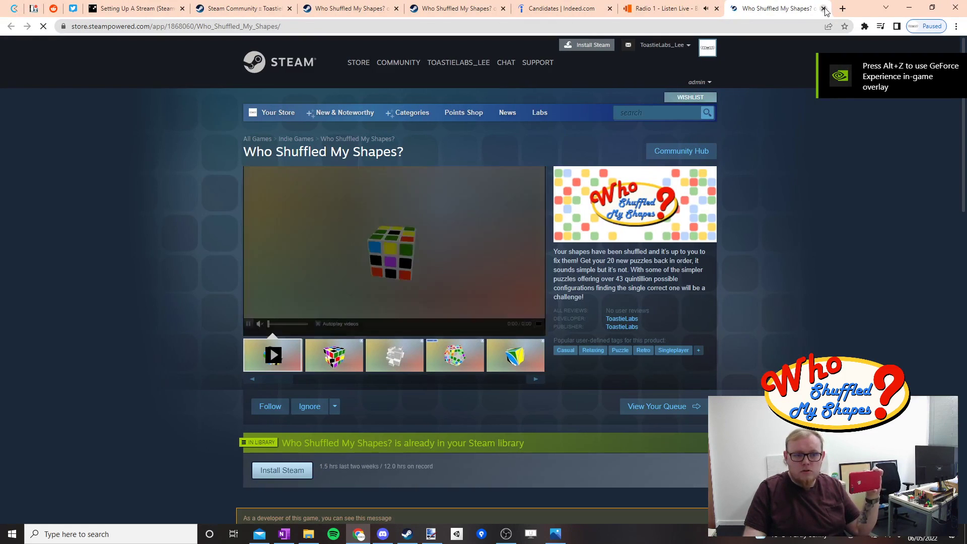
pyautogui.scroll(-1, 262, 264)
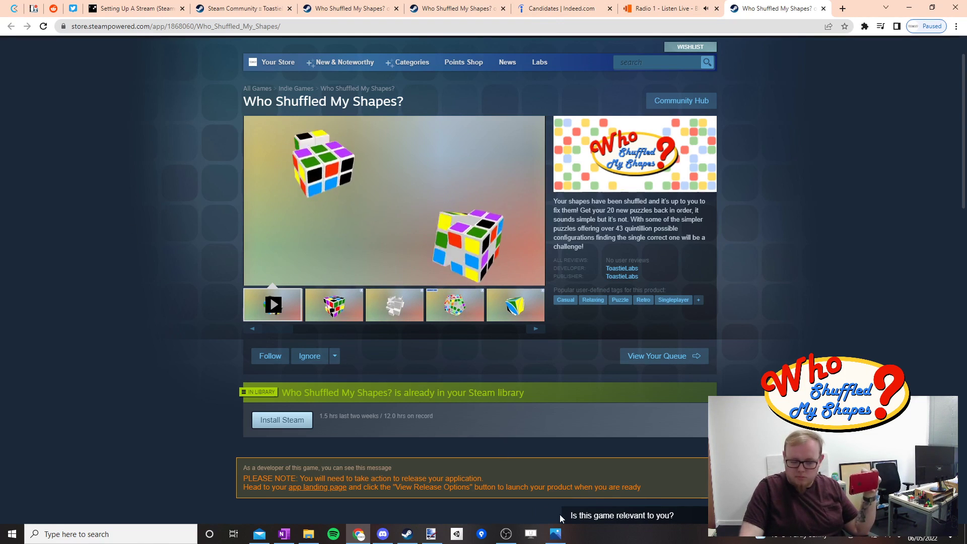
# Return to paint.net with the Gods Start pixel art of two Egyptian figures
pyautogui.click(431, 534)
pyautogui.scroll(-2, 798, 329)
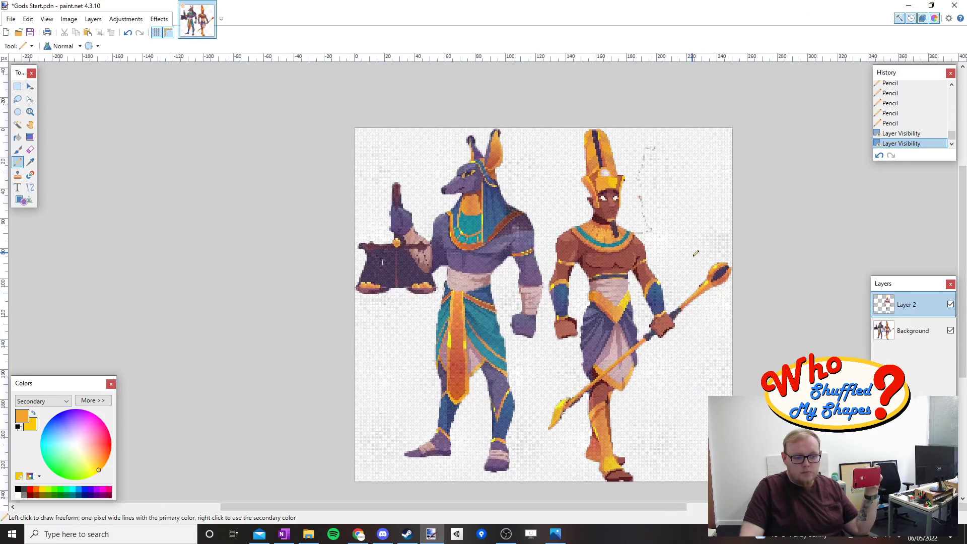
pyautogui.click(951, 330)
pyautogui.click(951, 330)
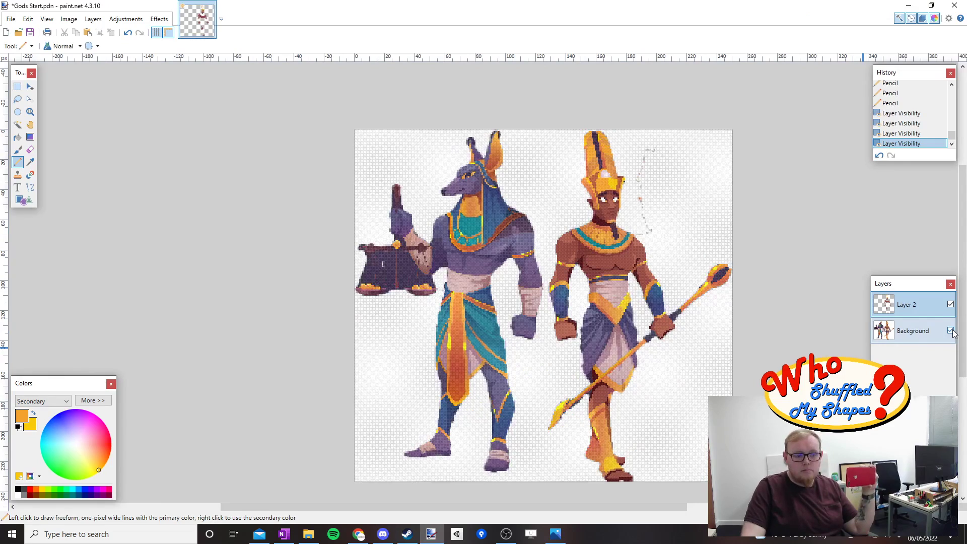
pyautogui.click(951, 331)
pyautogui.click(951, 330)
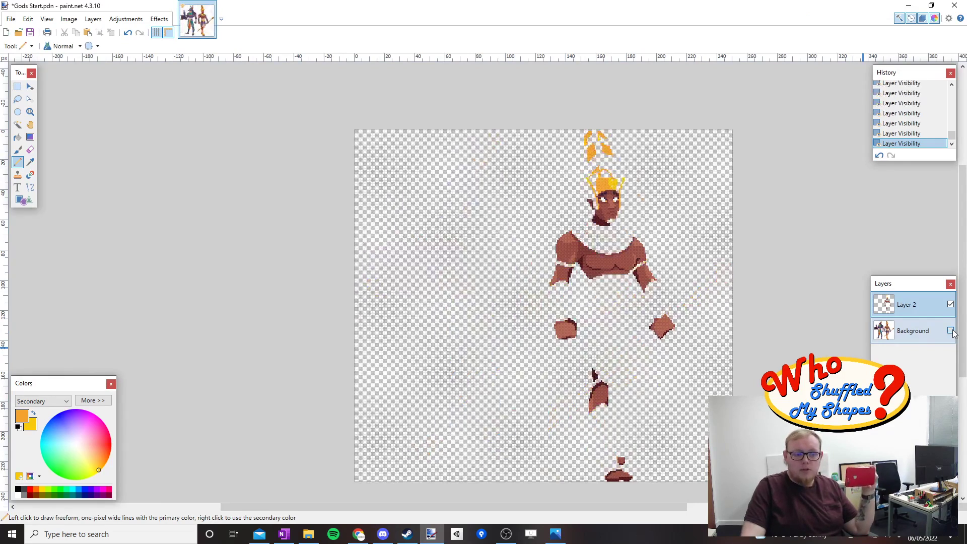
pyautogui.click(951, 330)
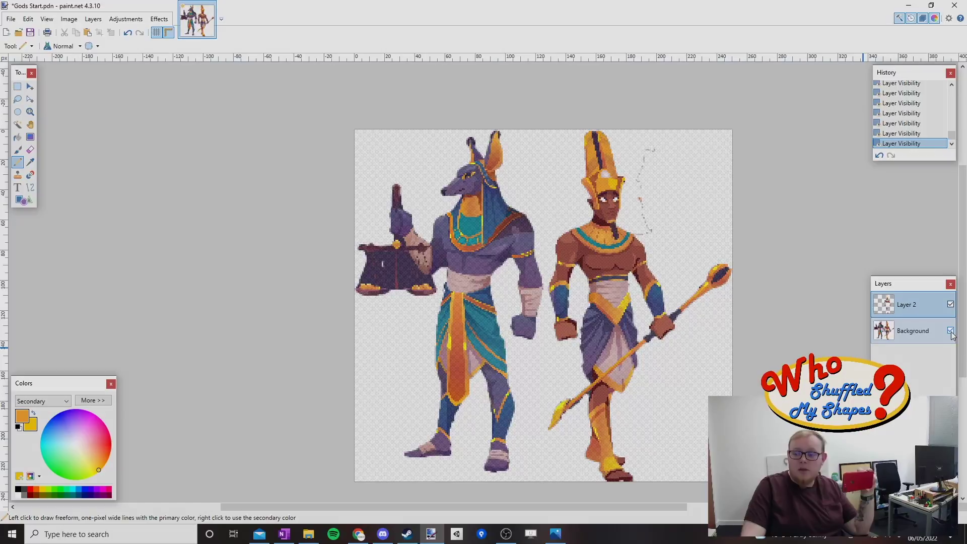